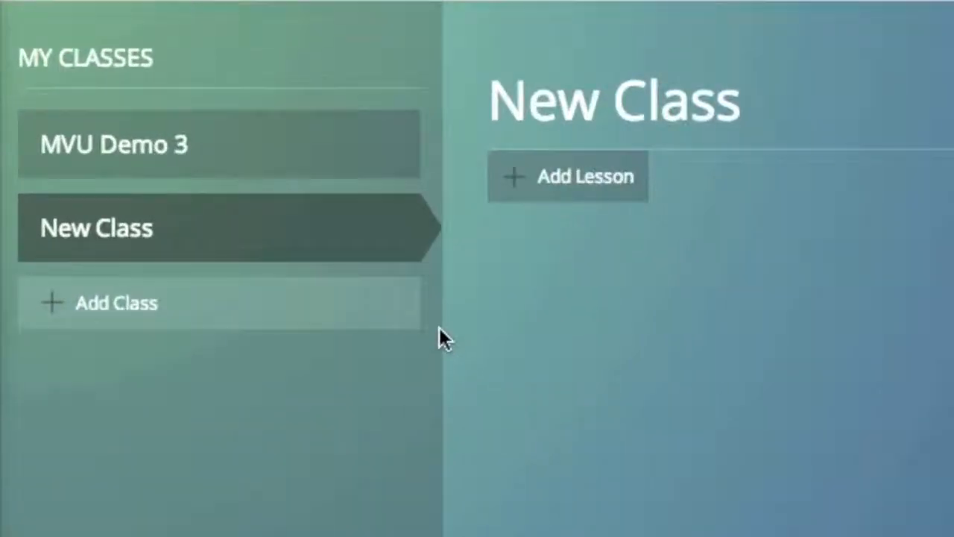
# - Switch between the MVU Demo 3 and New Class classes, ending on MVU Demo 3
pyautogui.click(347, 159)
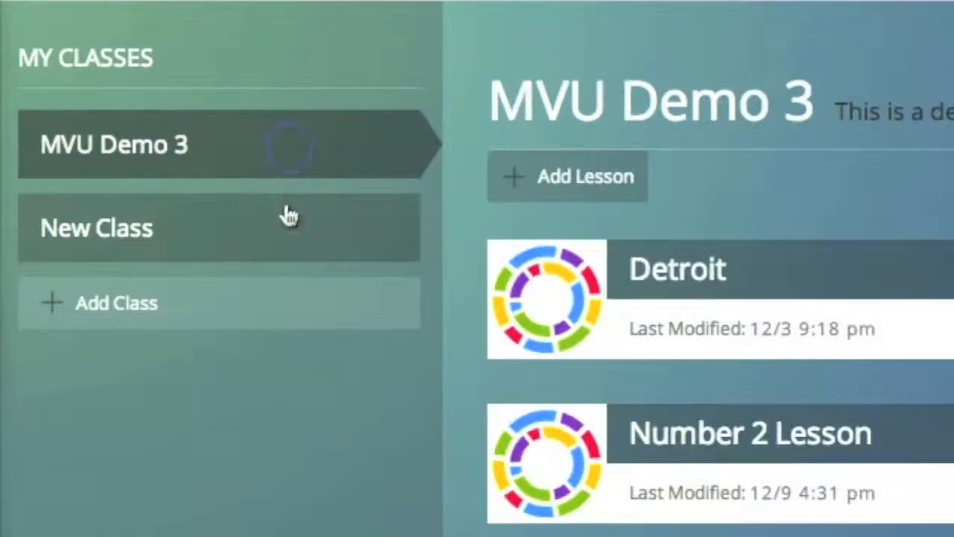
pyautogui.click(283, 211)
pyautogui.click(283, 154)
pyautogui.click(243, 319)
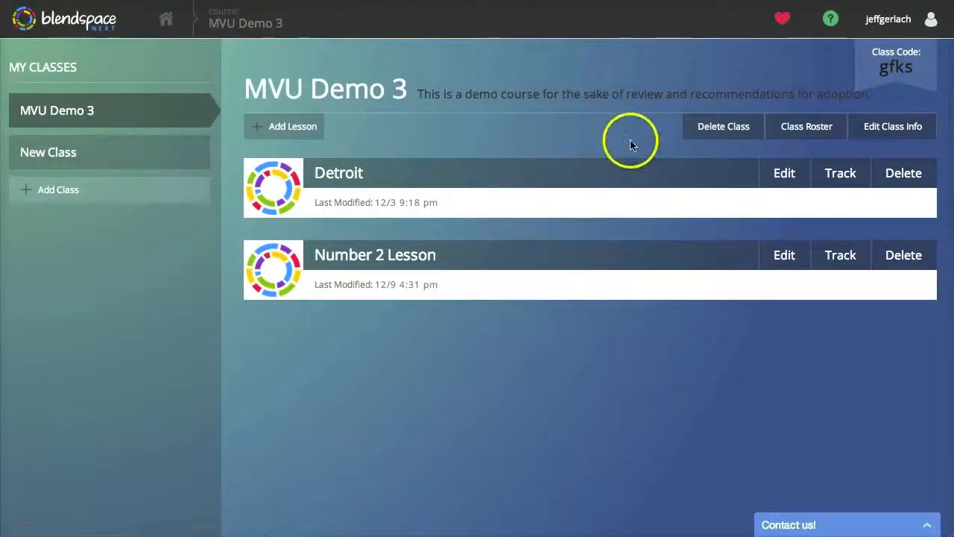
# - Add a new lesson to the MVU Demo 3 class
pyautogui.click(278, 129)
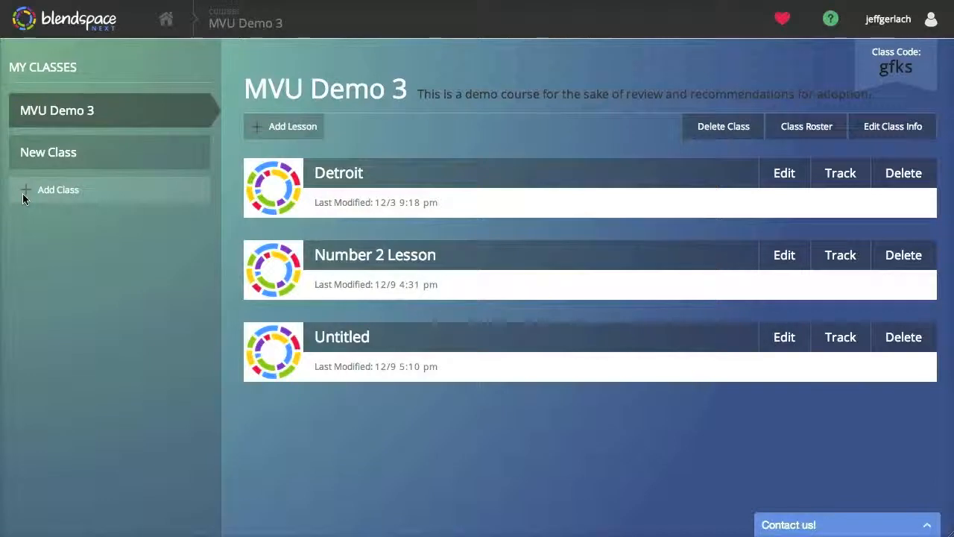
pyautogui.click(53, 194)
pyautogui.click(257, 121)
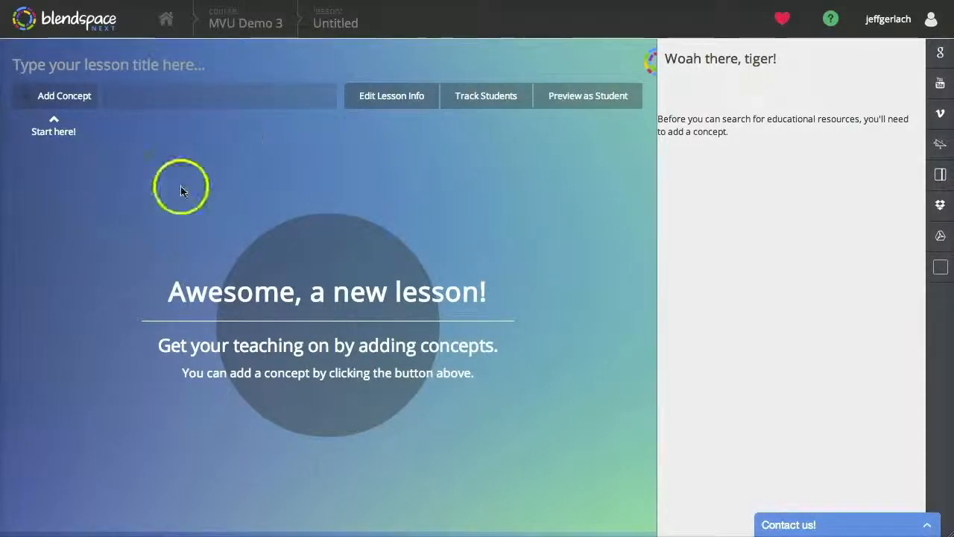
# - Add a concept to the untitled lesson and title it "New lesson"
pyautogui.click(54, 105)
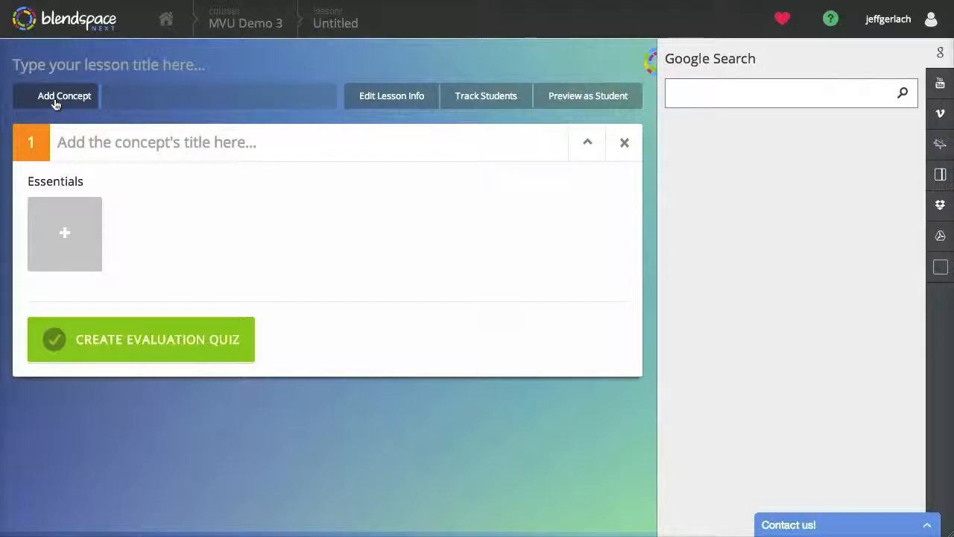
pyautogui.click(100, 141)
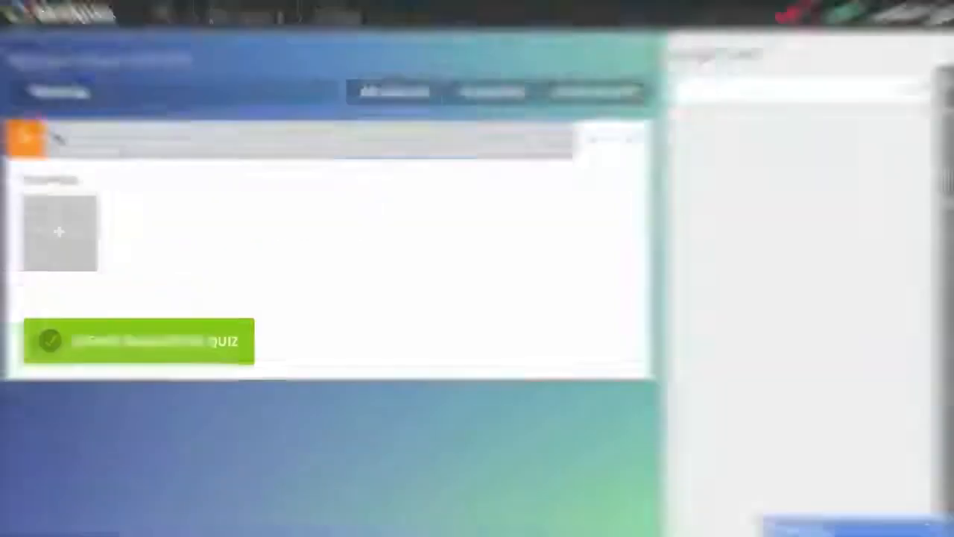
pyautogui.write('New lesson')
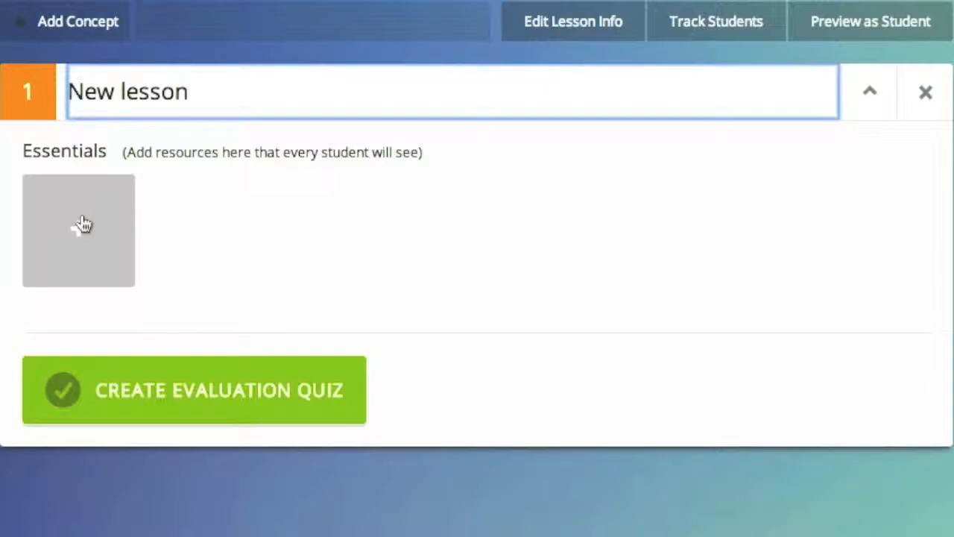
# - Add the webpage freep.com to the concept's Essentials resources, preview it and close the preview
pyautogui.click(82, 224)
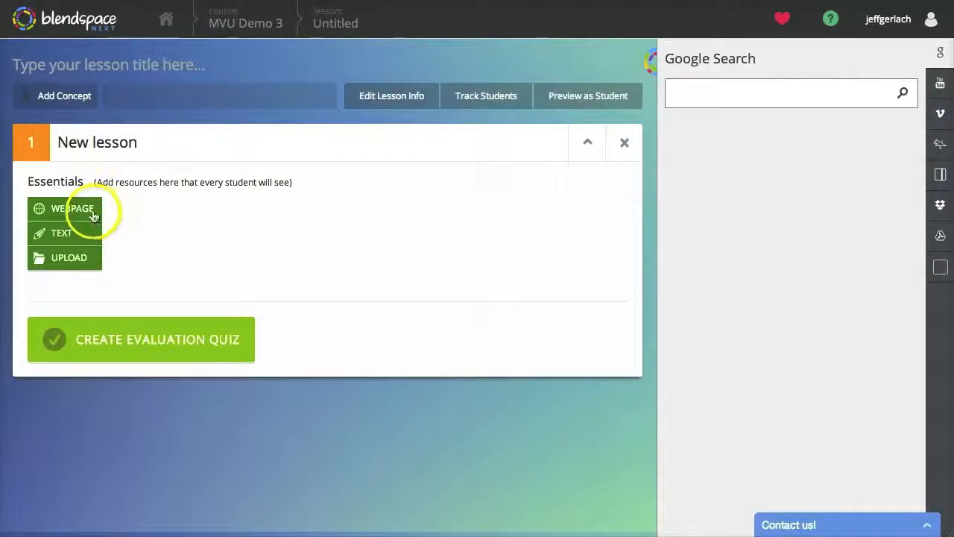
pyautogui.click(93, 213)
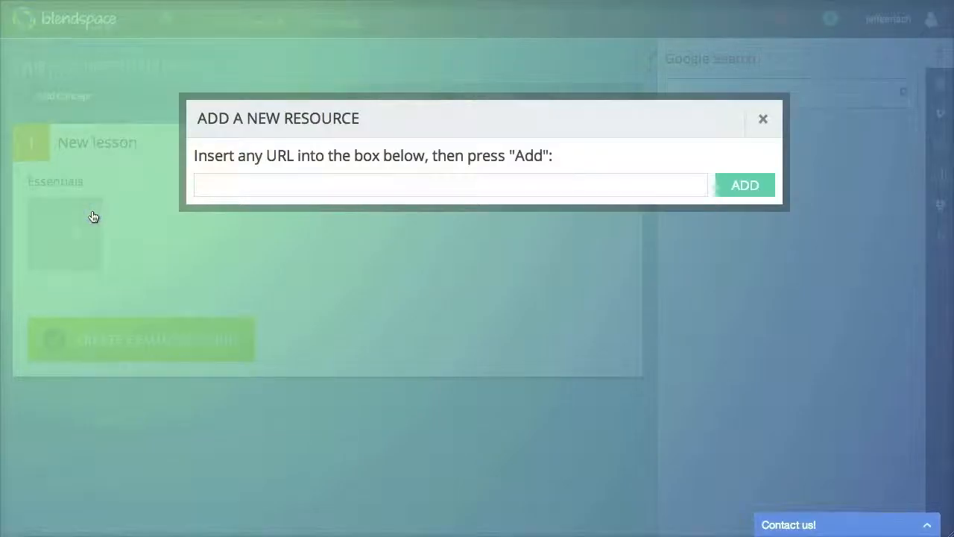
pyautogui.click(360, 180)
pyautogui.write('freep.com')
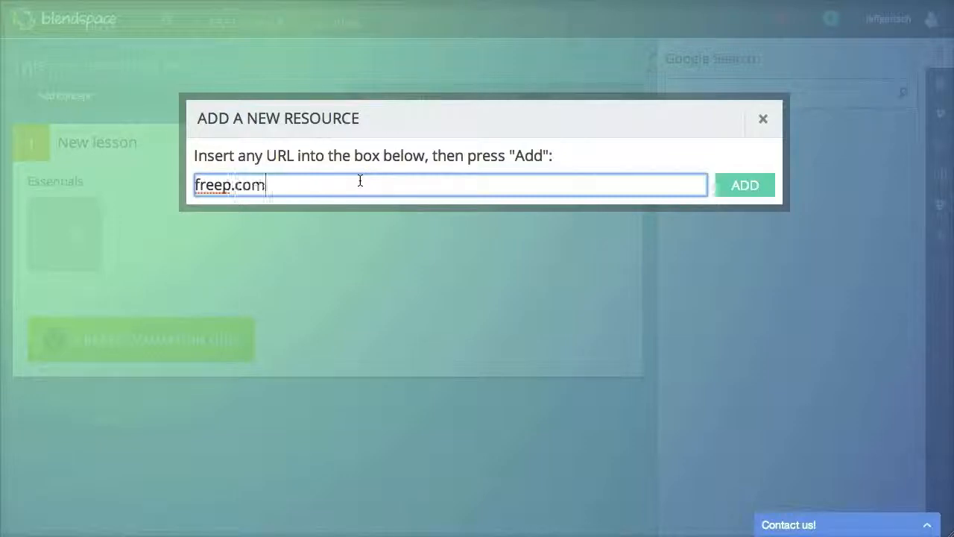
pyautogui.click(763, 185)
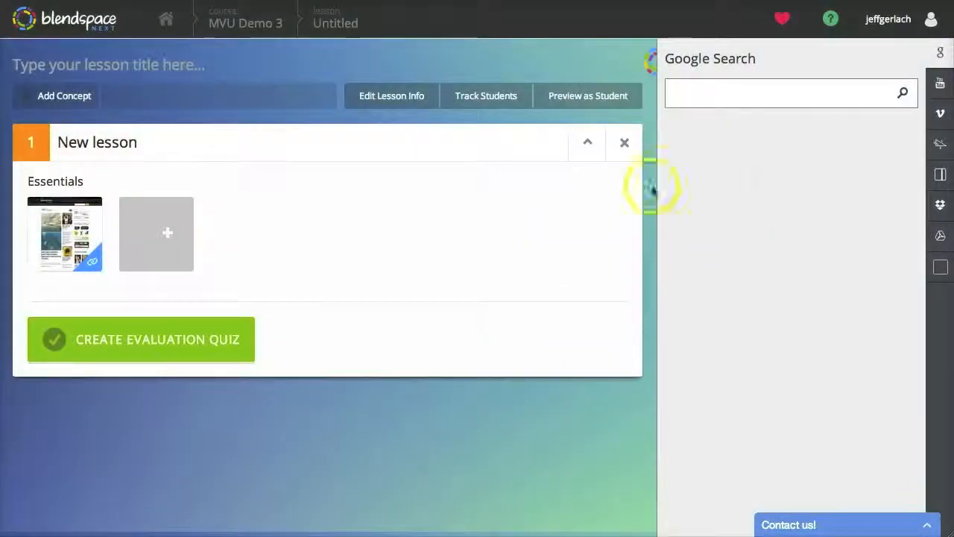
pyautogui.click(70, 228)
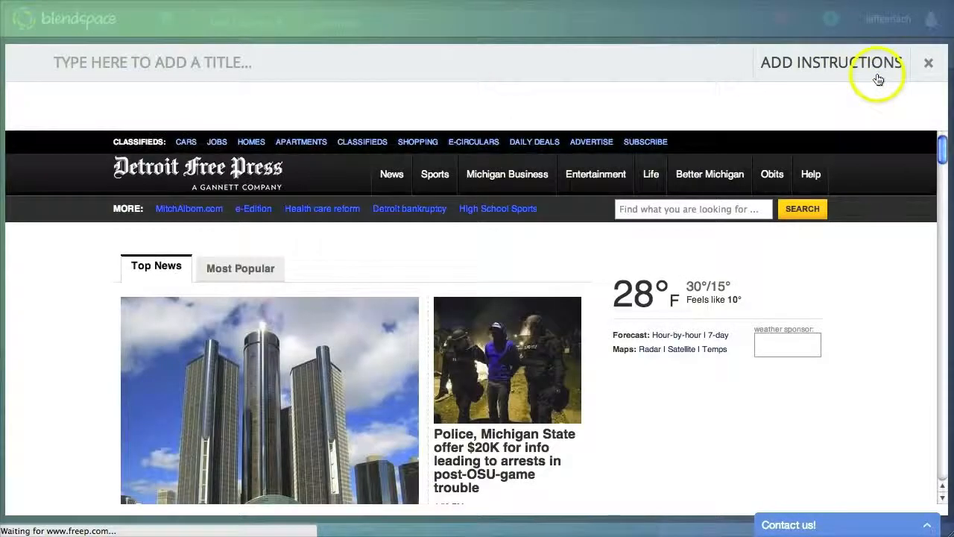
pyautogui.click(926, 65)
# - Upload jabberjay.jpg from the Desktop folder as a new Essentials resource
pyautogui.moveTo(162, 255)
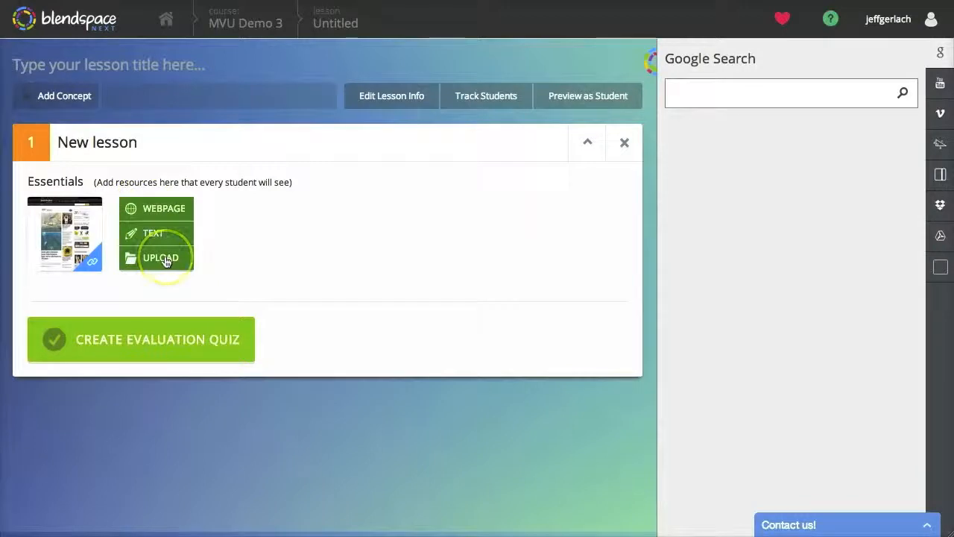
pyautogui.click(179, 261)
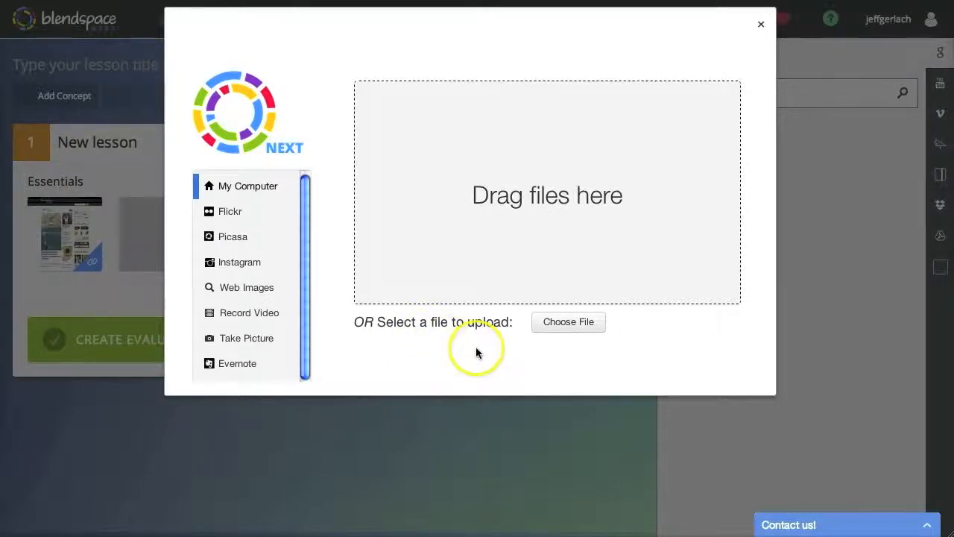
pyautogui.moveTo(953, 365); pyautogui.dragTo(953, 299)
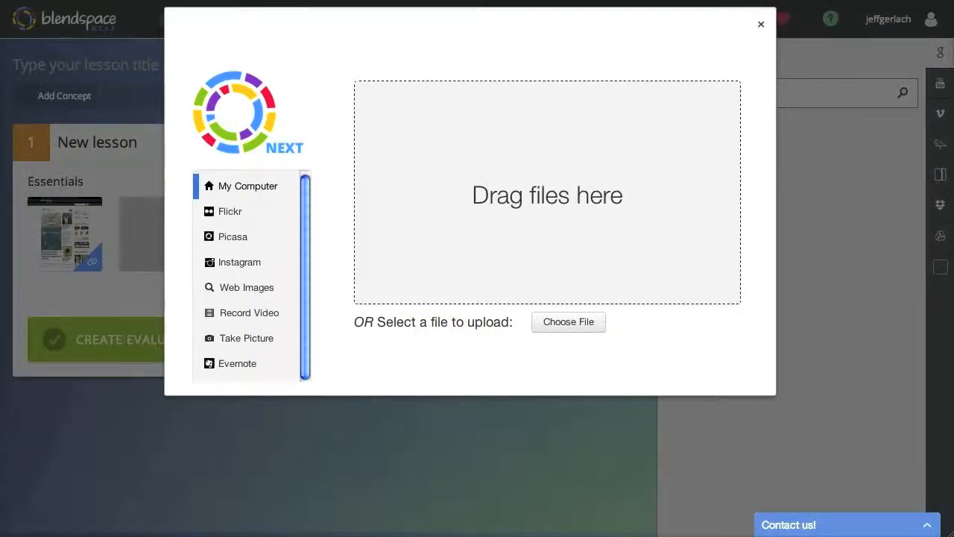
pyautogui.click(562, 322)
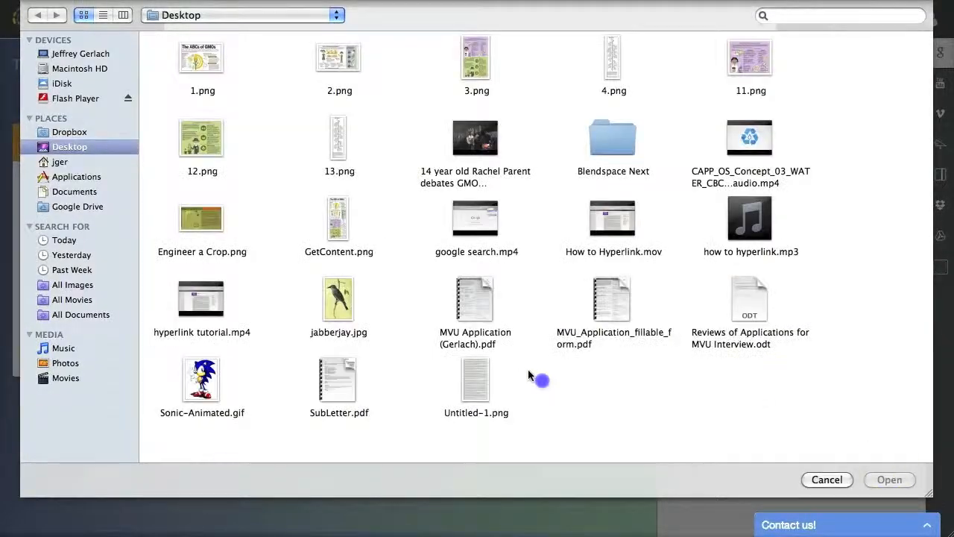
pyautogui.doubleClick(339, 302)
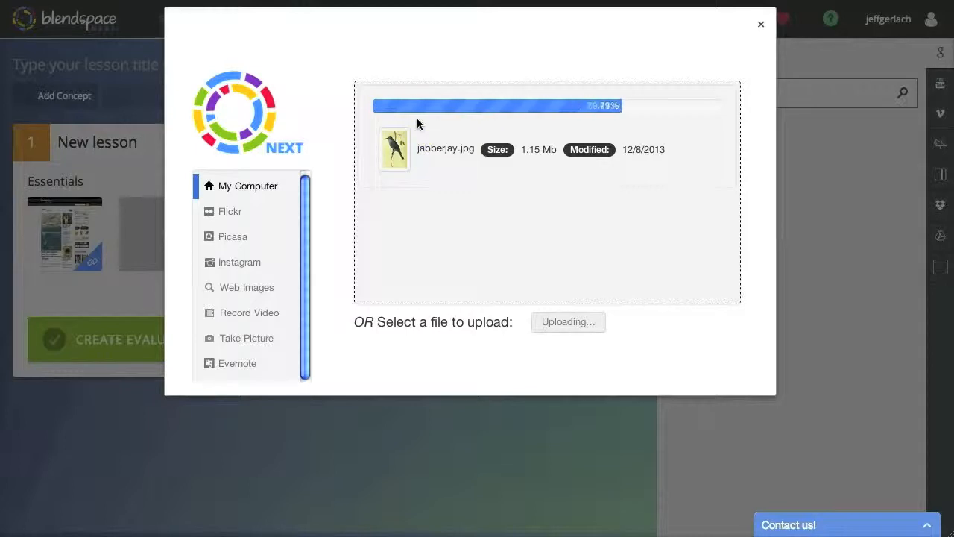
# - Look through the Flickr, Picasa, Instagram, Evernote and Box upload sources
pyautogui.click(254, 211)
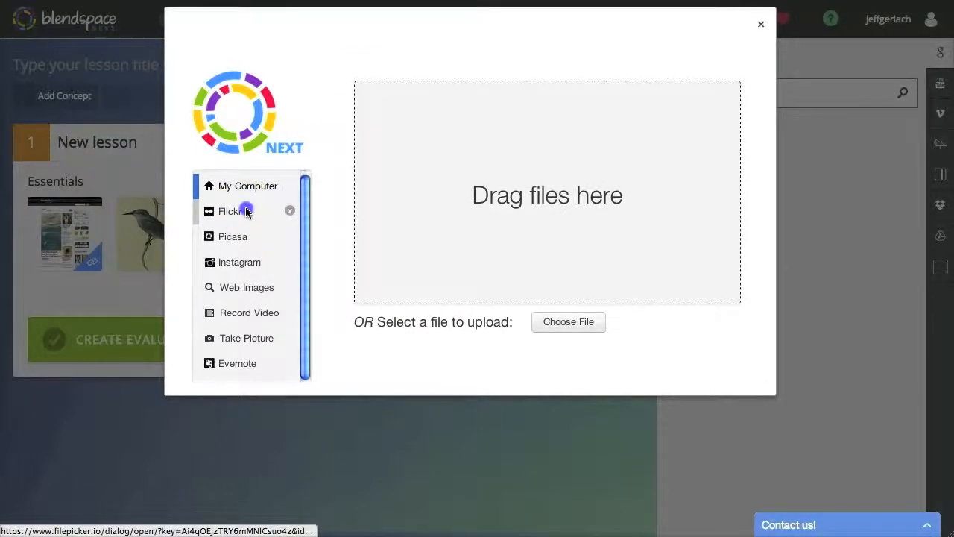
pyautogui.click(237, 236)
pyautogui.click(248, 262)
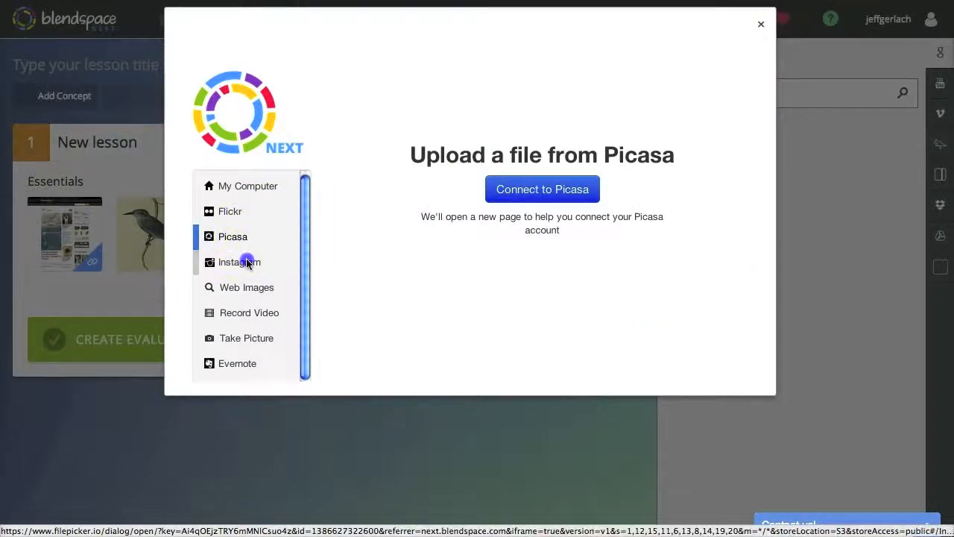
pyautogui.click(252, 363)
pyautogui.scroll(-1, 251, 363)
pyautogui.click(231, 377)
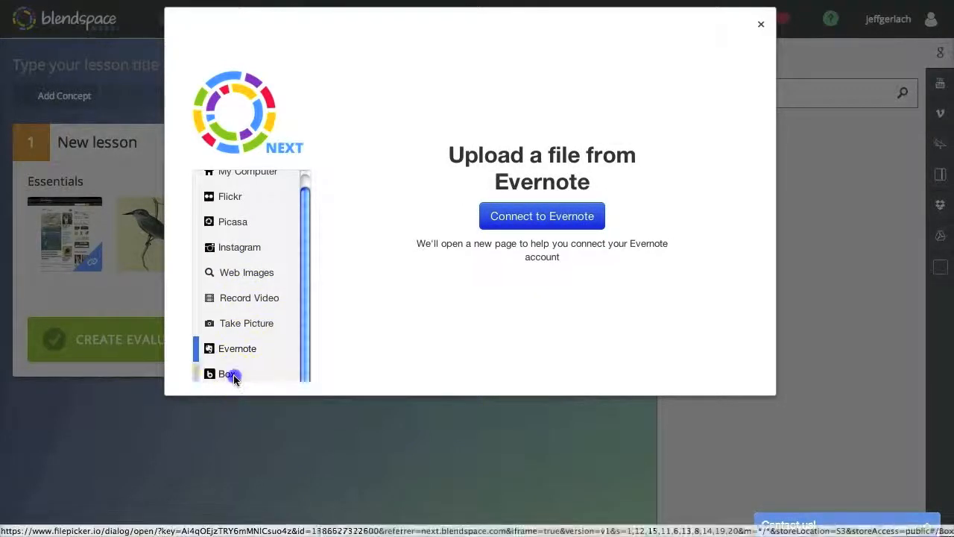
# - Search the web image source for "pink shoes"
pyautogui.click(259, 274)
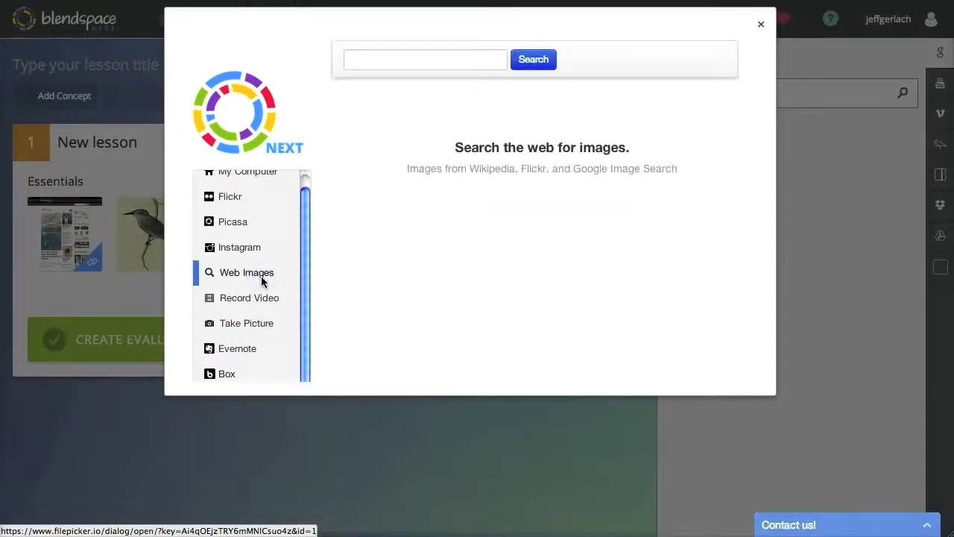
pyautogui.click(407, 61)
pyautogui.write('pink shoes')
pyautogui.press('Return')
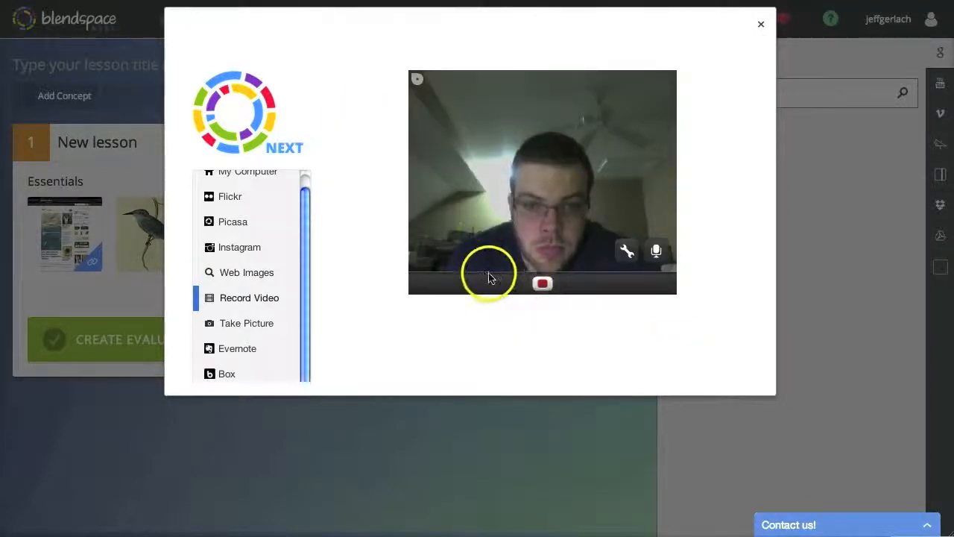
# - Take a webcam picture with the Take Picture source and add it as an Essentials resource
pyautogui.click(260, 325)
pyautogui.click(550, 351)
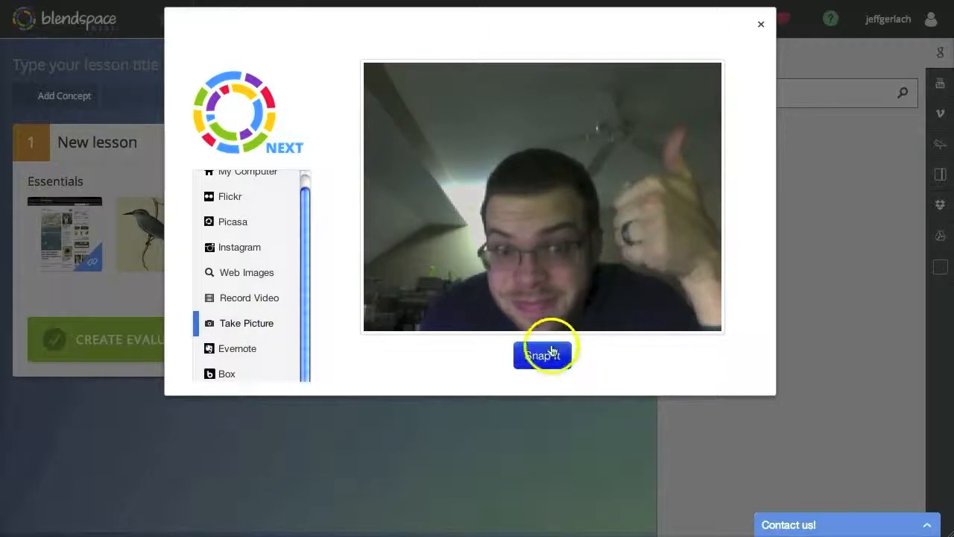
# - Try to create a new text resource by pasting the copied content with Paste from Word
pyautogui.click(351, 230)
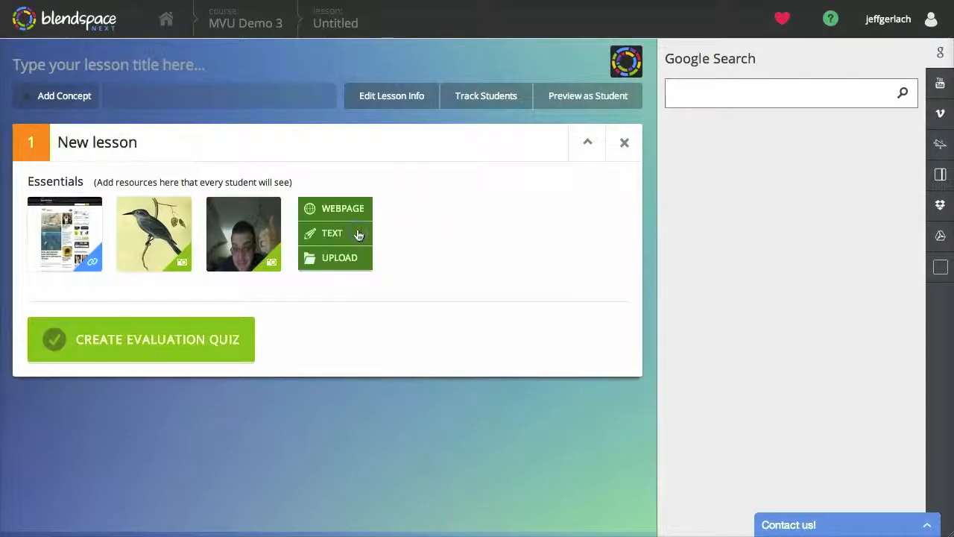
pyautogui.click(355, 237)
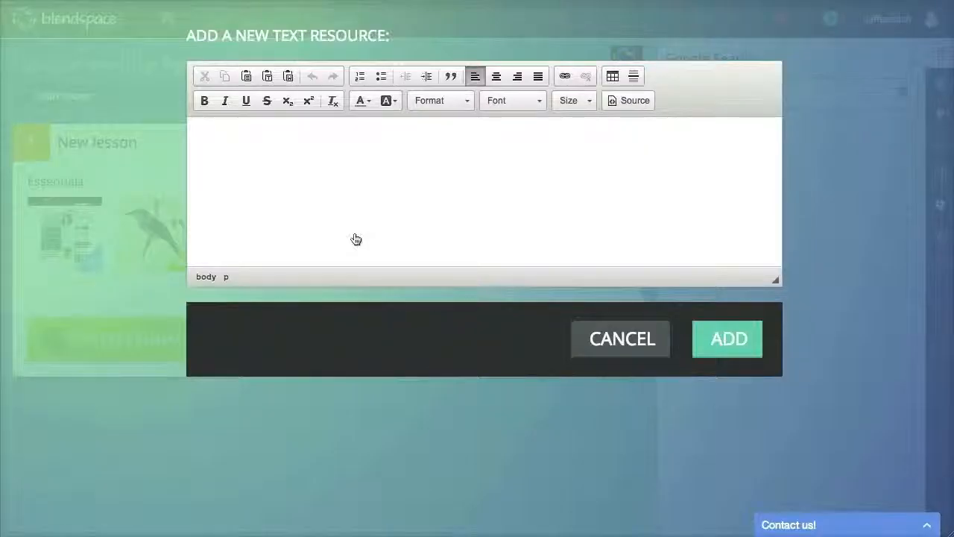
pyautogui.click(338, 202)
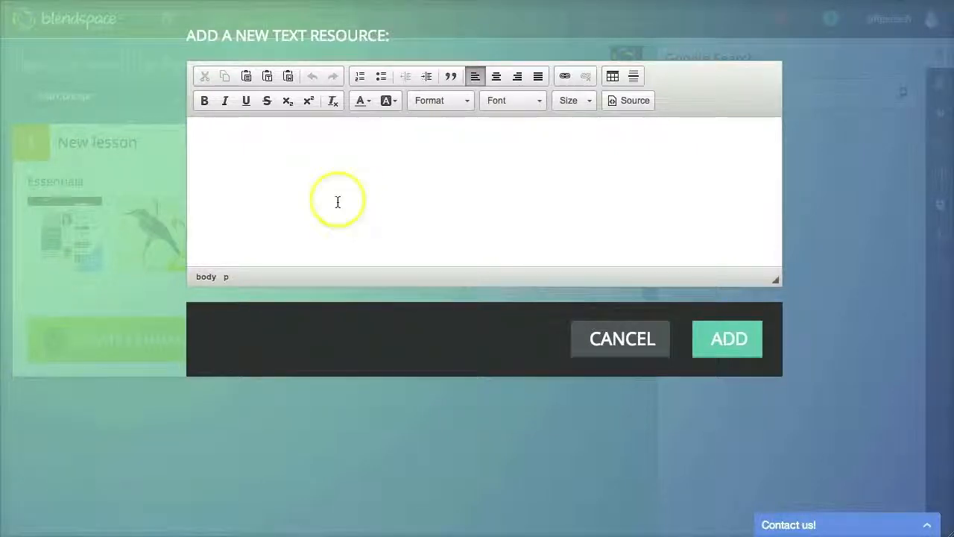
pyautogui.click(643, 349)
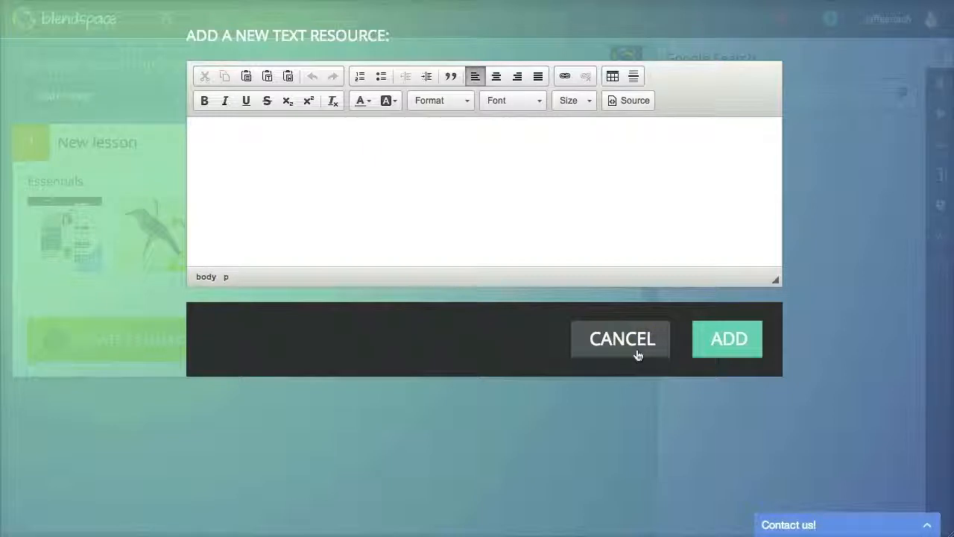
pyautogui.click(347, 168)
pyautogui.click(289, 78)
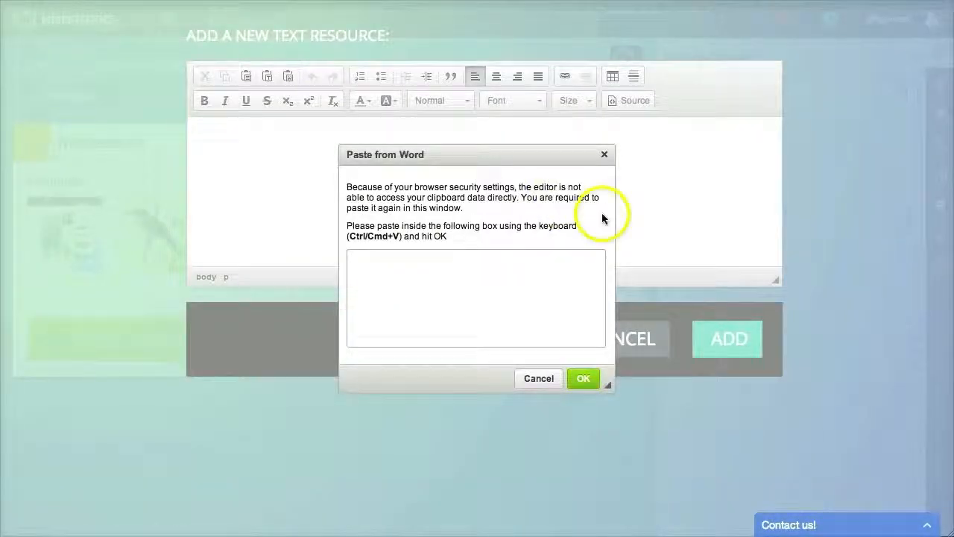
pyautogui.hotkey('ctrl', 'v')
pyautogui.click(582, 379)
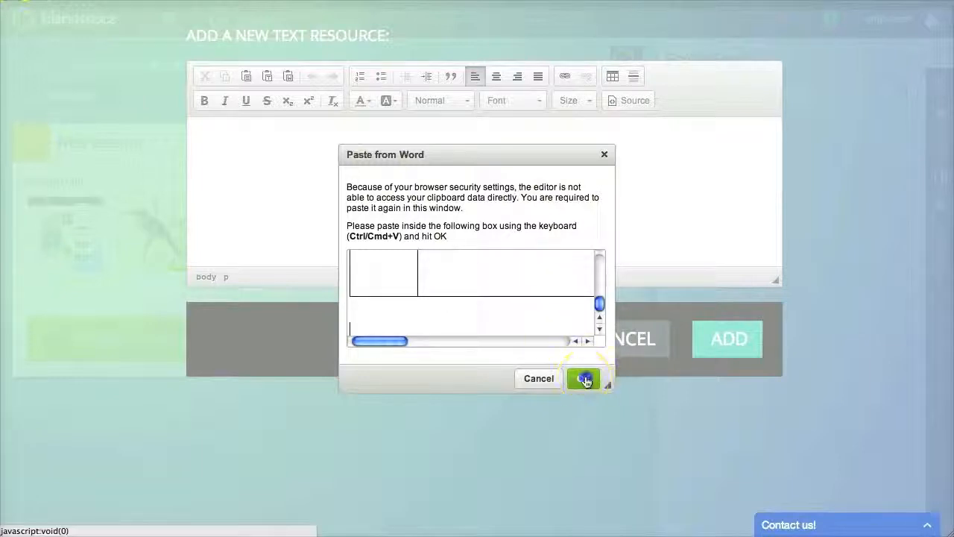
pyautogui.scroll(10, 592, 217)
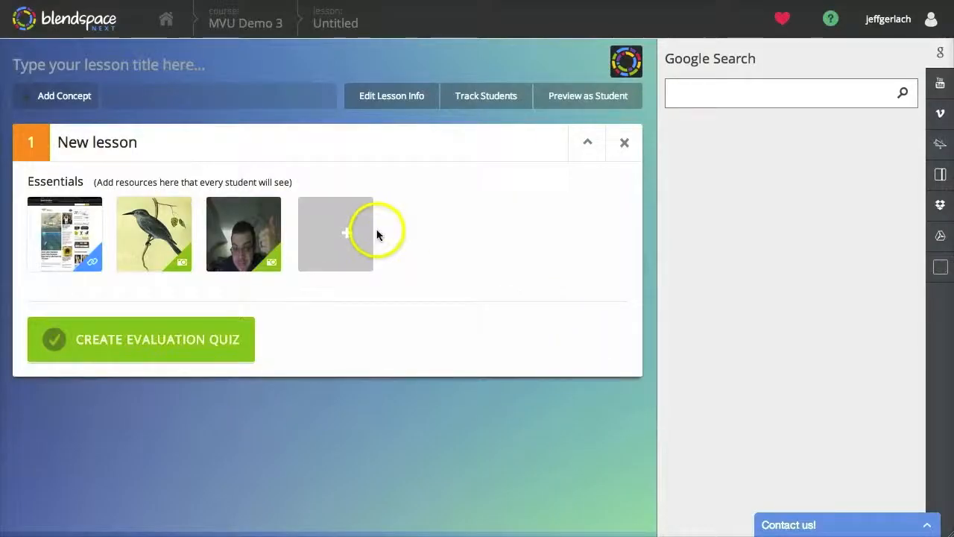
# - Upload the Word document Jan2013.doc from the file browser window to the concept's Essentials and close that window
pyautogui.click(315, 237)
pyautogui.click(328, 258)
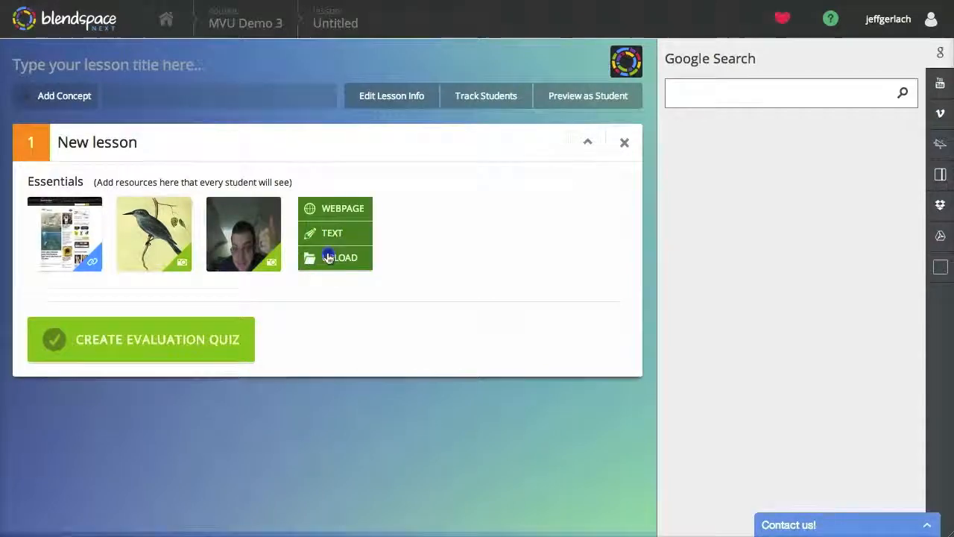
pyautogui.moveTo(850, 56); pyautogui.dragTo(471, 184)
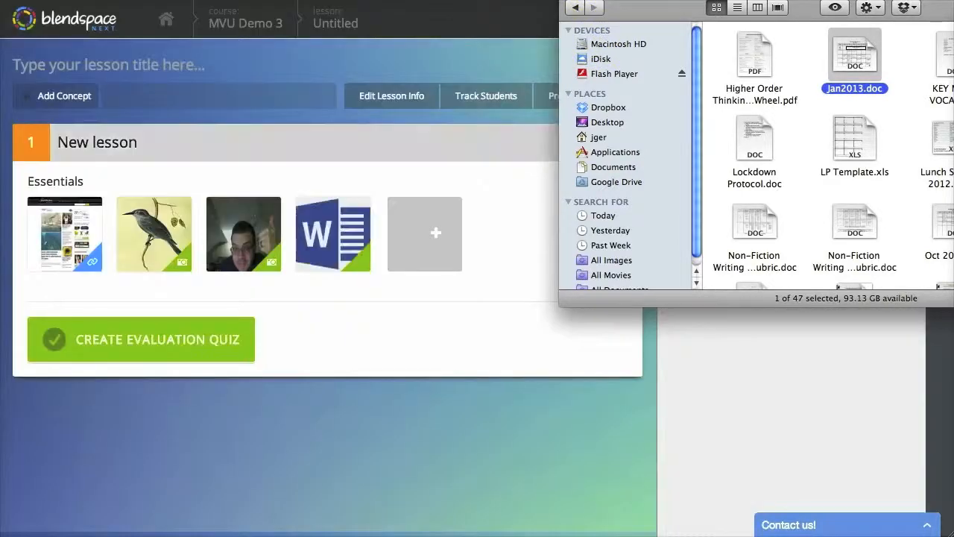
pyautogui.click(585, 0)
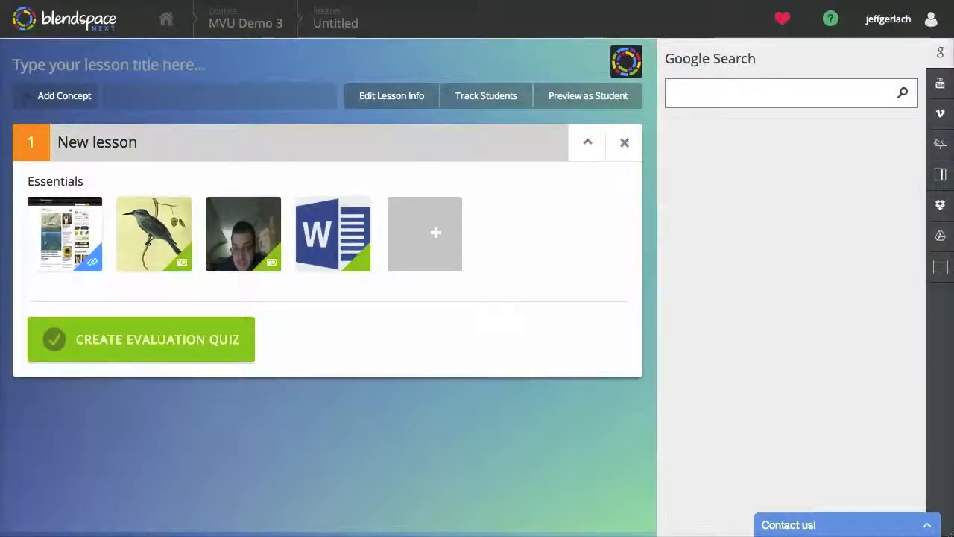
pyautogui.click(386, 389)
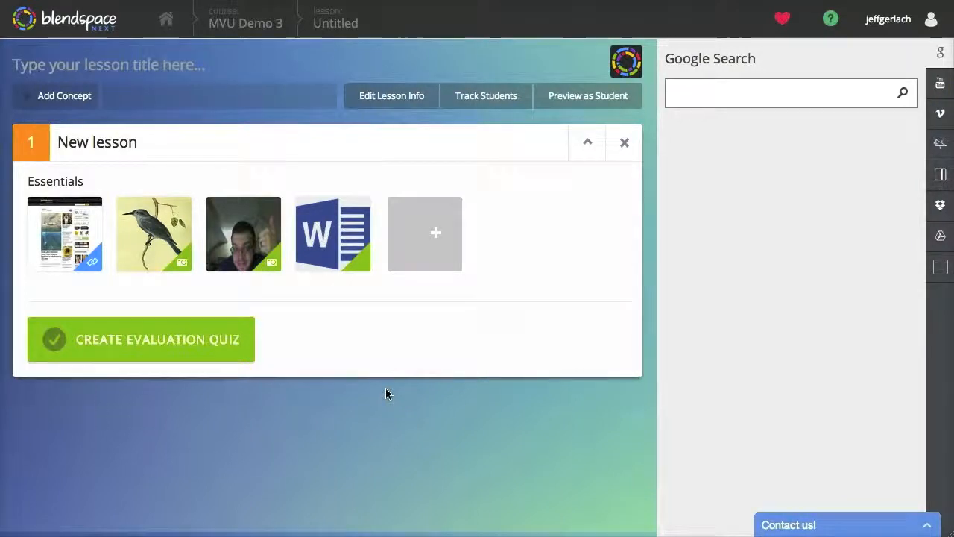
# - Open the text resource containing an embedded video from the concept's Essentials
pyautogui.click(340, 243)
pyautogui.click(434, 240)
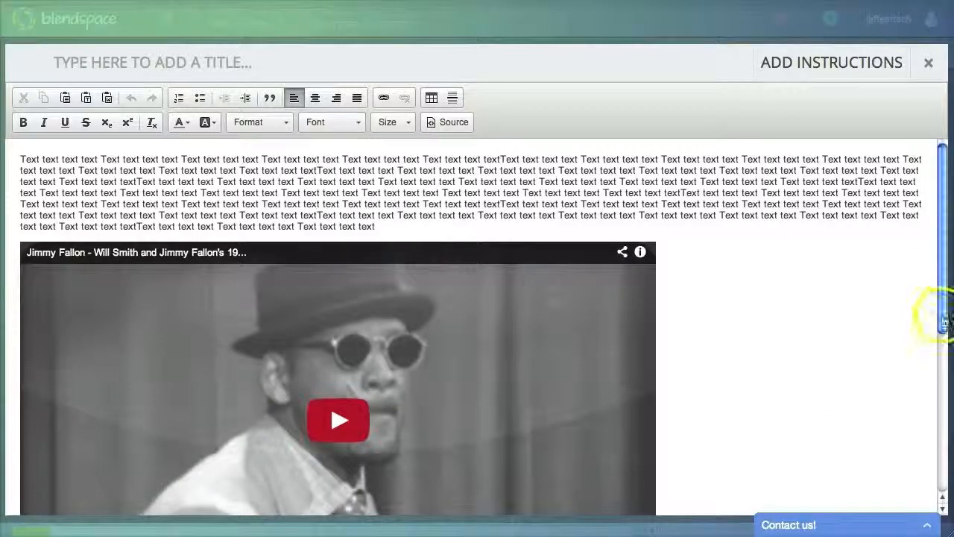
# - Look through the opened text resource's text, embedded video and image
pyautogui.click(850, 306)
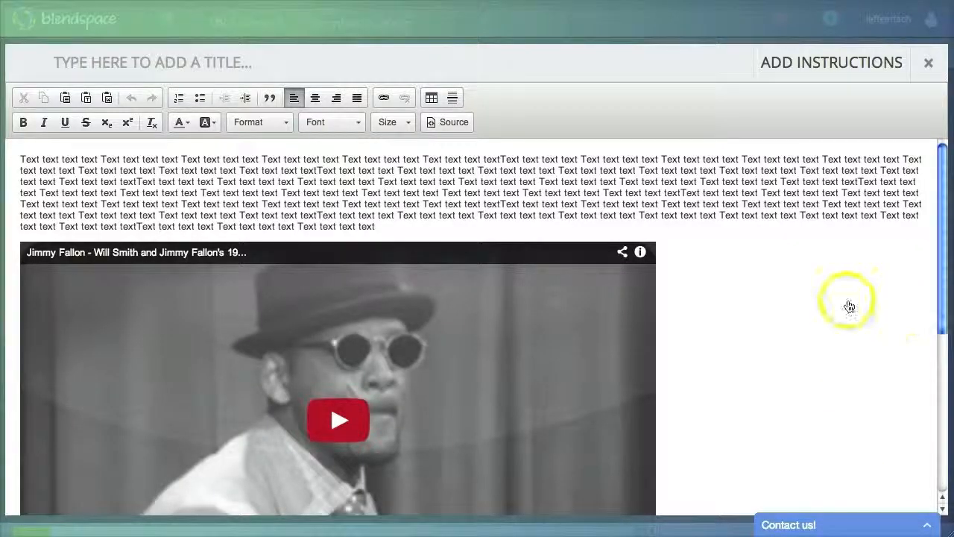
pyautogui.scroll(-8, 850, 305)
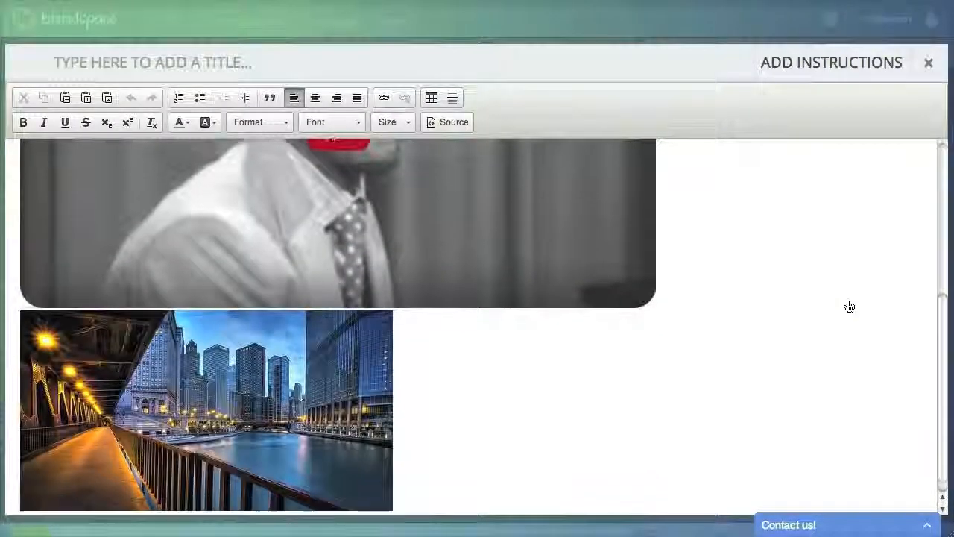
pyautogui.scroll(-1, 850, 306)
pyautogui.scroll(9, 850, 306)
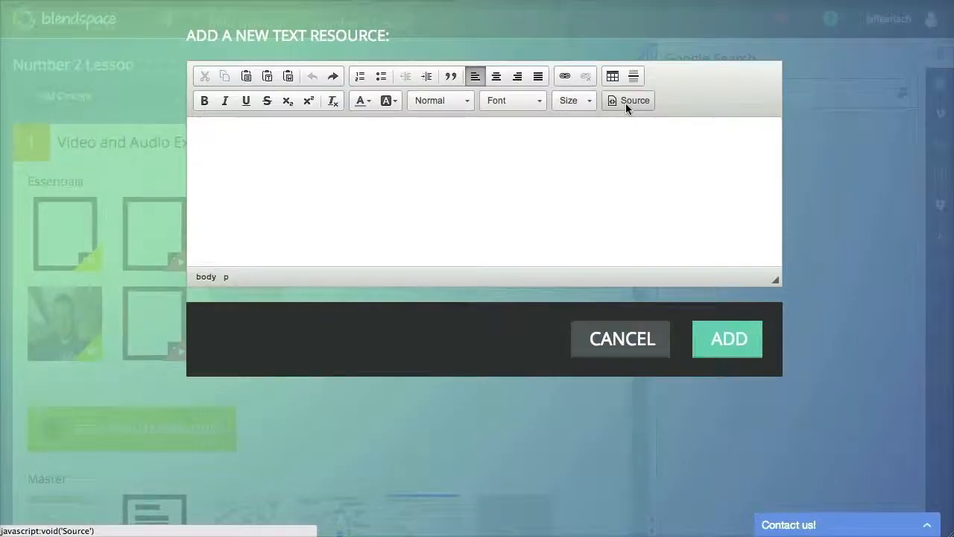
# - Add a new text resource from the SoundCloud iframe embed code and title it SOUNDCLOUD EMBED 2
pyautogui.click(625, 102)
pyautogui.click(567, 164)
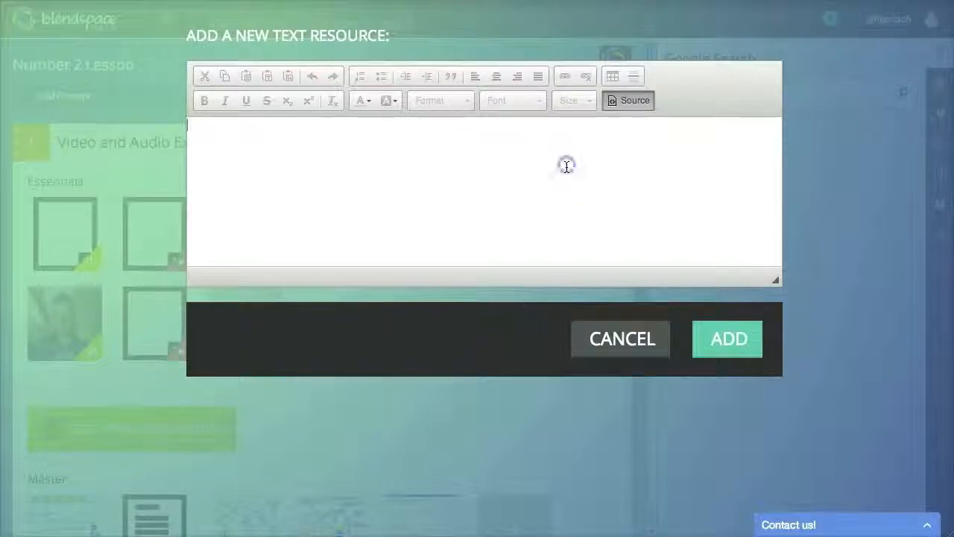
pyautogui.write('<p><iframe frameborder="no" height="450" scrolling="no" src="https://w.soundcloud.com/player/?url=https%3A//api.soundcloud.com/playlists/14875276&amp;color=3300ff&amp;auto_play=false&amp;show_artwork=false" width="100%"></iframe></p>')
pyautogui.click(631, 100)
pyautogui.click(730, 341)
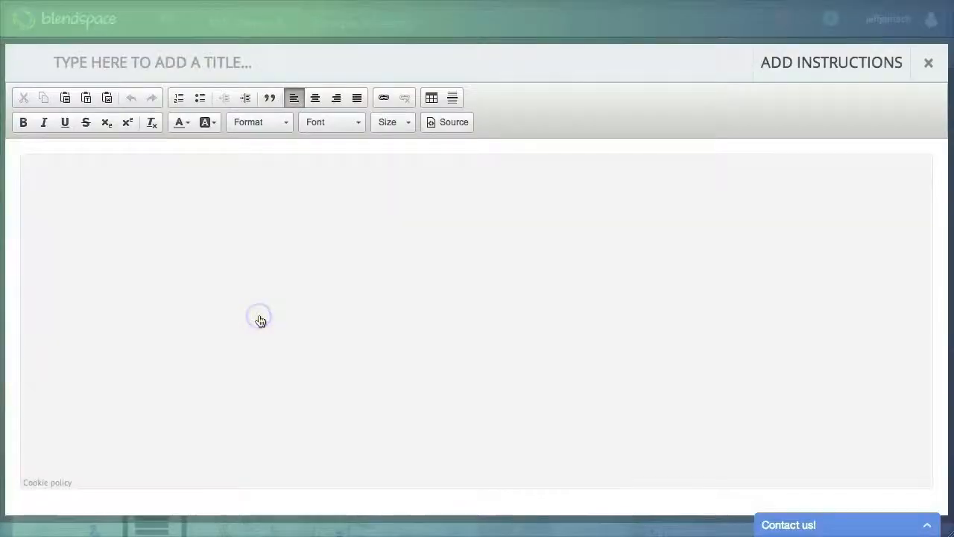
pyautogui.click(179, 63)
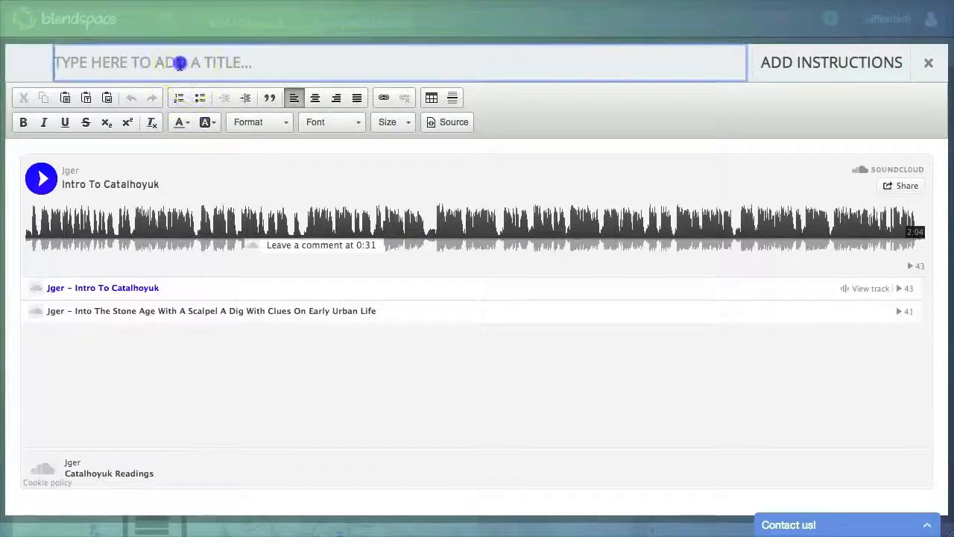
pyautogui.write('SOUNDCLOUD EMBED 2')
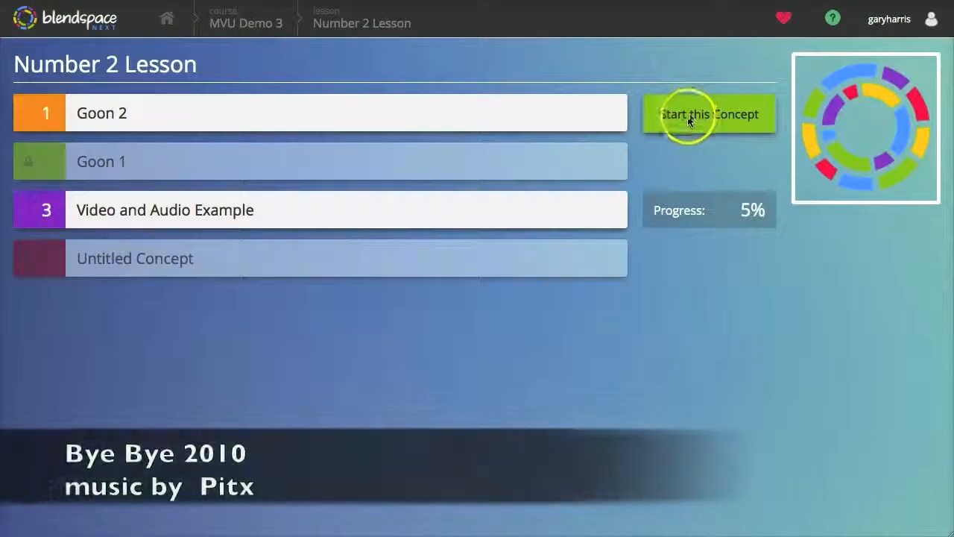
# - Start the Goon 2 concept as a student, view its Water Cycle video activity and mark it as complete
pyautogui.click(550, 108)
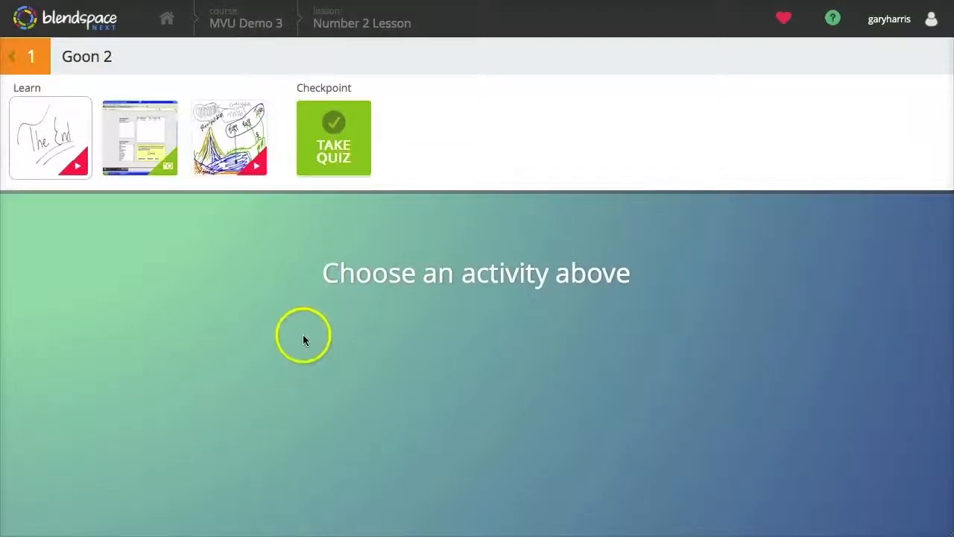
pyautogui.click(220, 152)
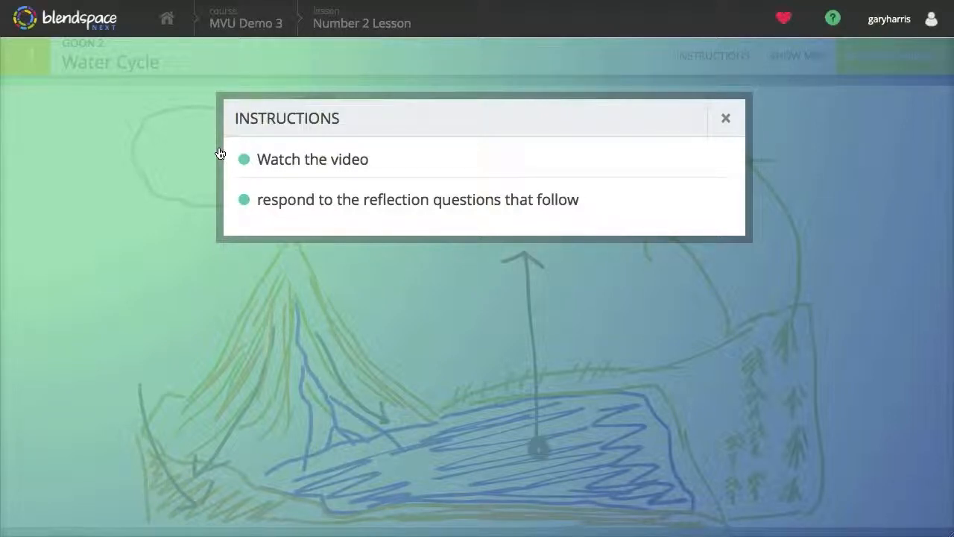
pyautogui.click(726, 119)
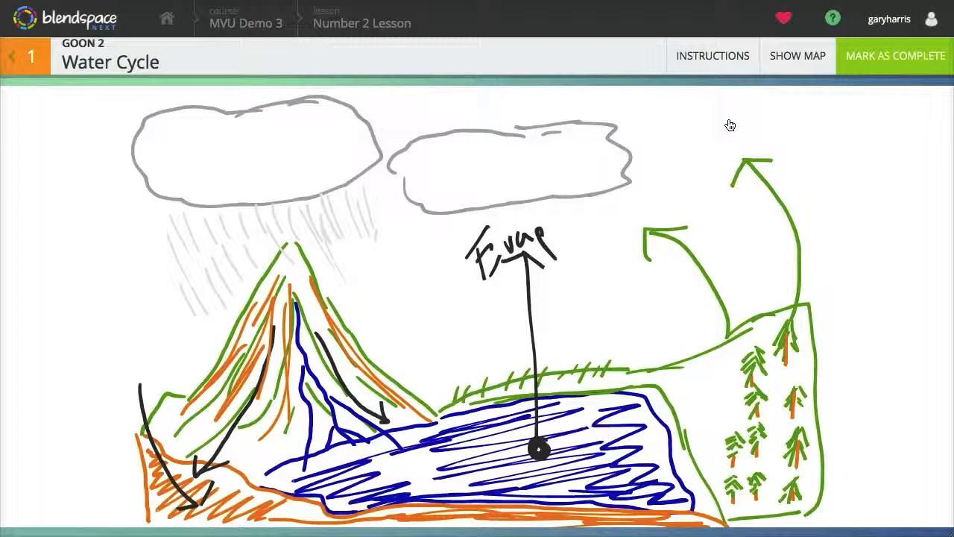
pyautogui.click(869, 56)
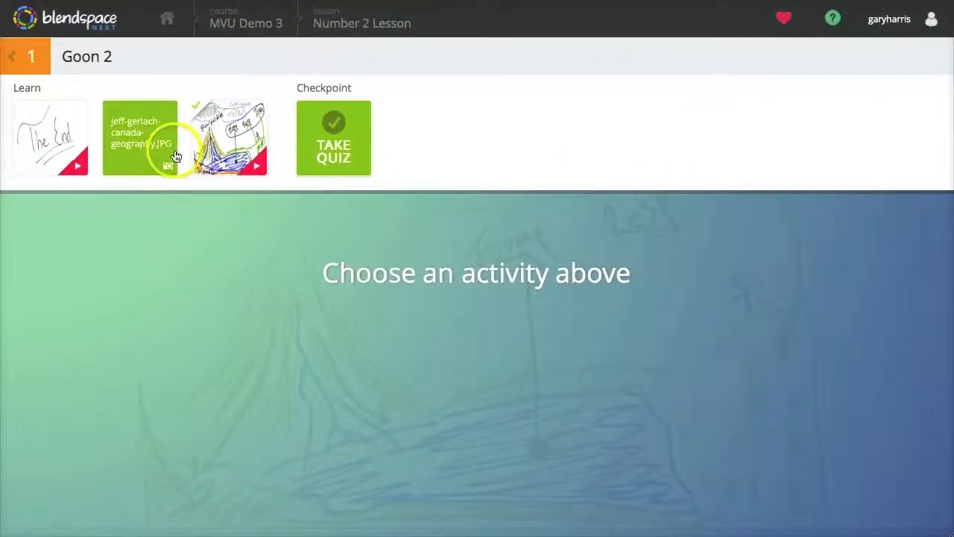
# - View the Canada geography image activity in Goon 2 and read its instructions
pyautogui.click(161, 153)
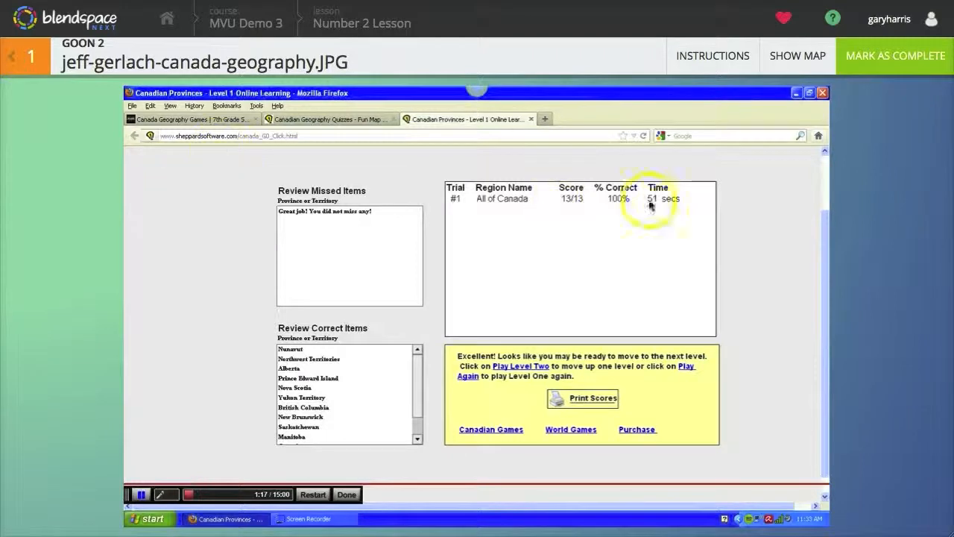
pyautogui.click(785, 52)
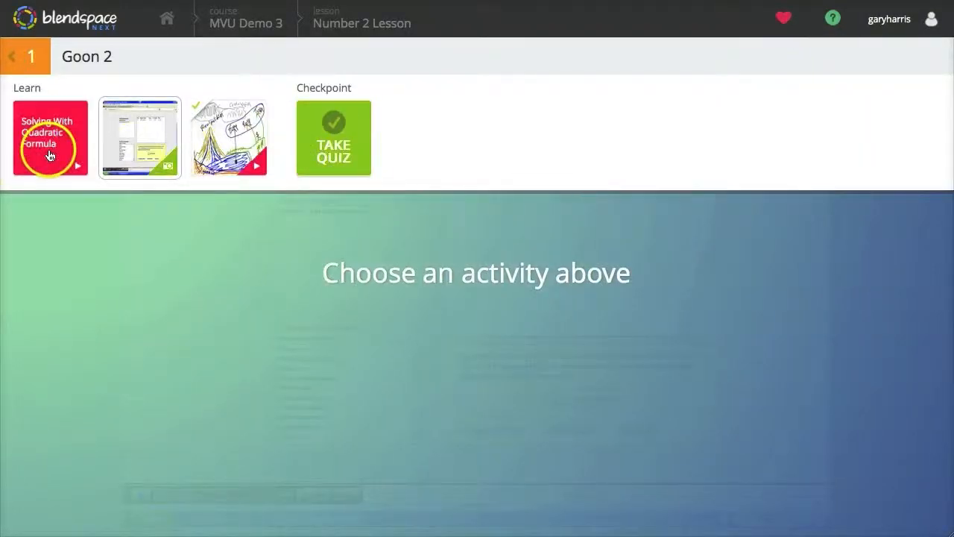
pyautogui.click(135, 148)
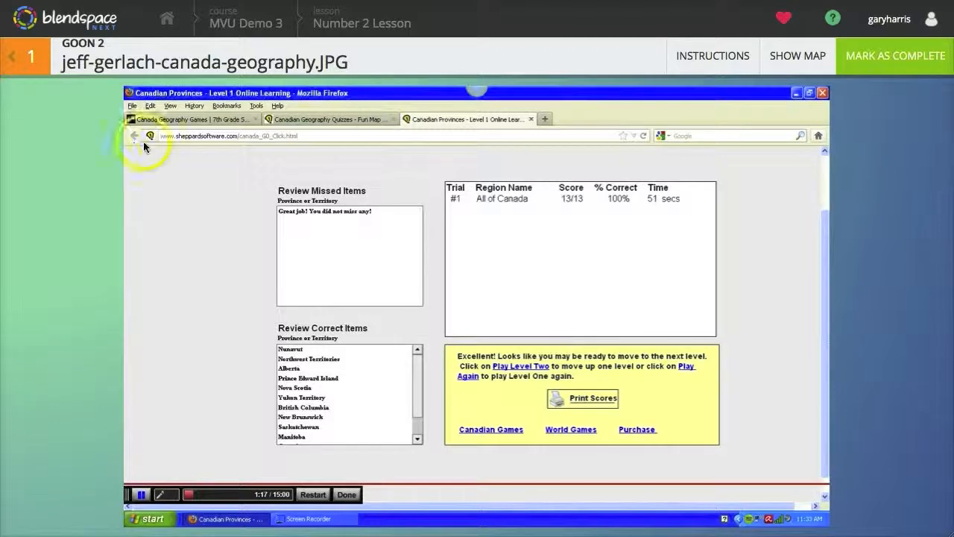
pyautogui.click(690, 54)
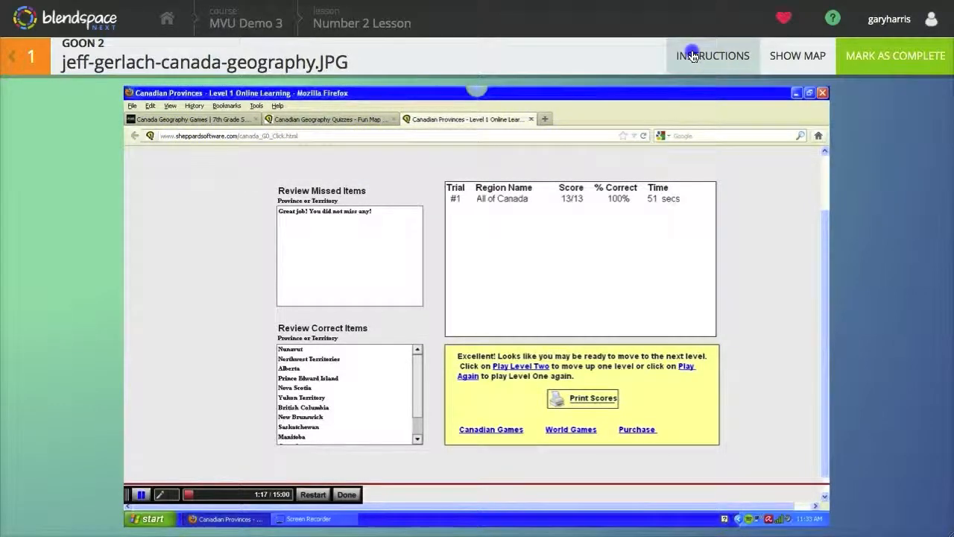
pyautogui.click(726, 120)
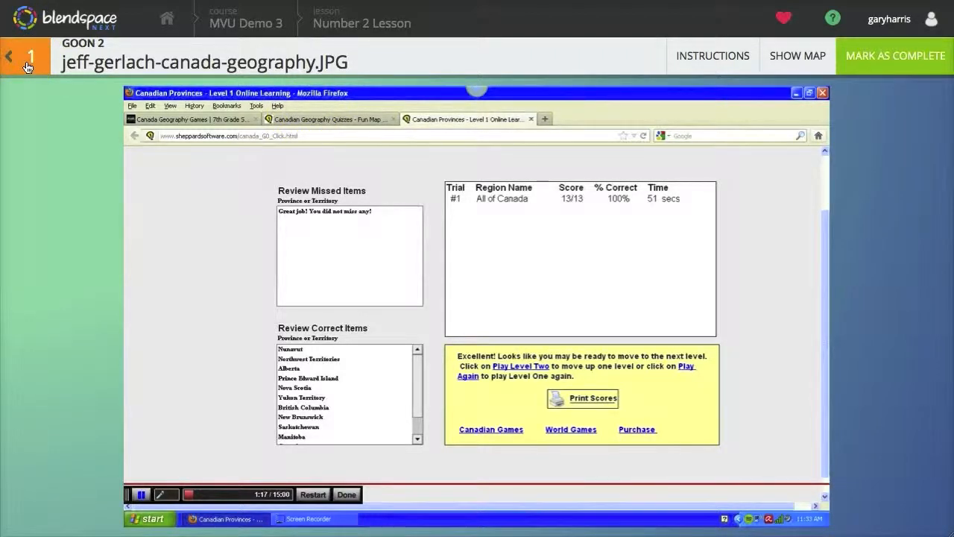
# - Return to the lesson, open the Video and Audio Example concept and start the checkpoint quiz after its Master resources
pyautogui.click(26, 65)
pyautogui.click(275, 221)
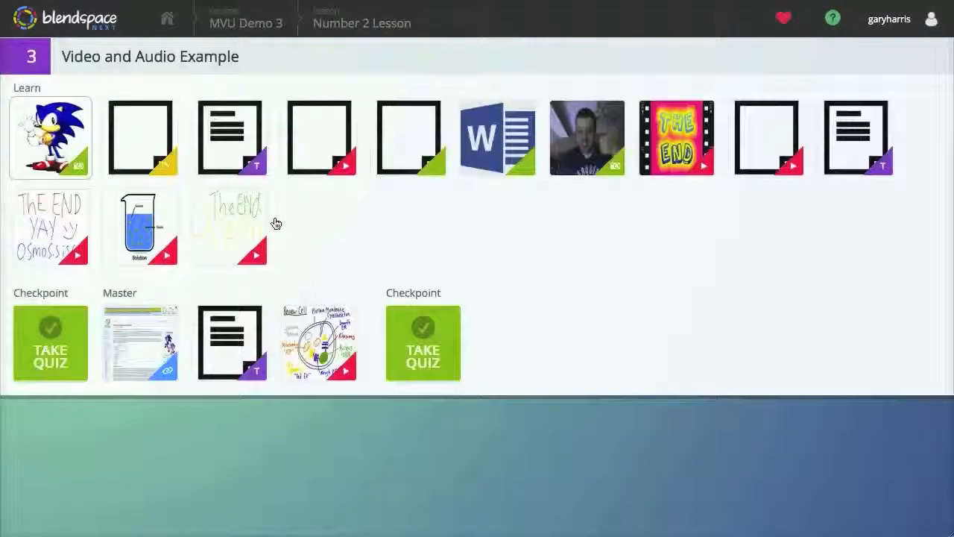
pyautogui.click(426, 352)
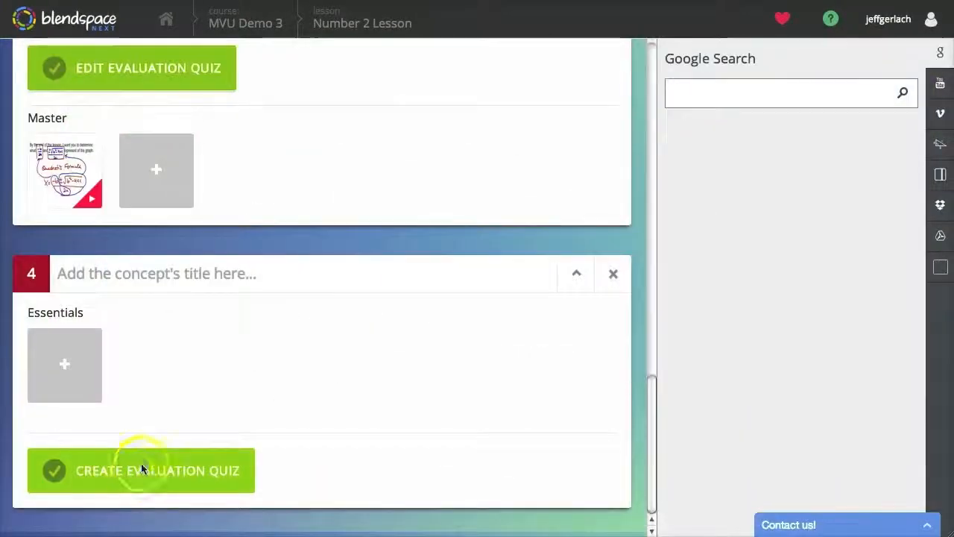
# - Start an evaluation quiz for the fourth concept with a new multiple choice question
pyautogui.click(136, 471)
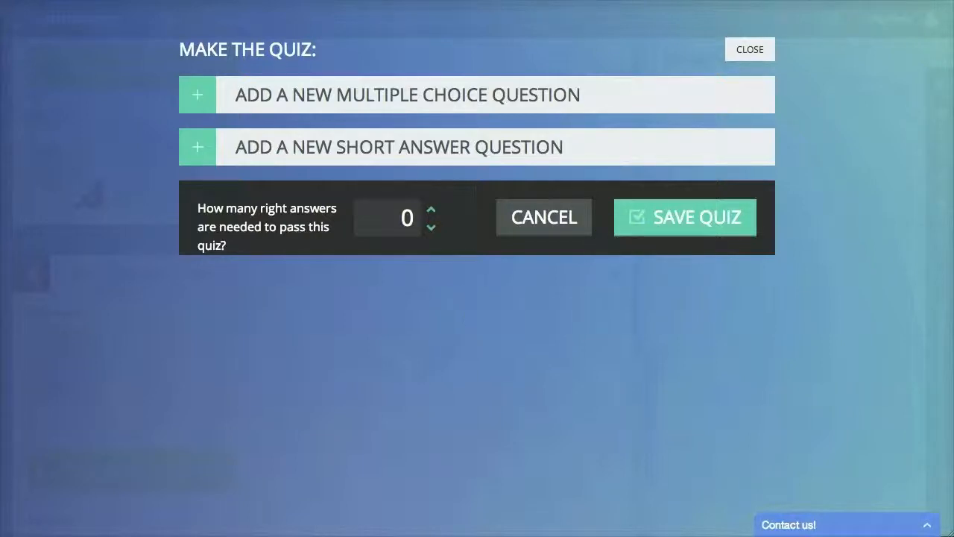
pyautogui.click(753, 95)
# - Append + 3^2 to the math equation in the quiz's Examples question and save the quiz
pyautogui.click(723, 99)
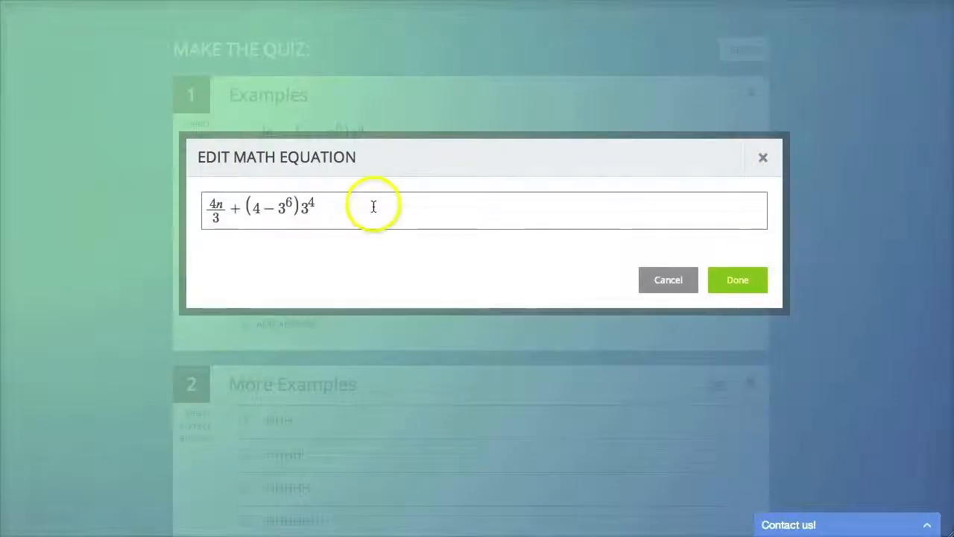
pyautogui.write('+3^2')
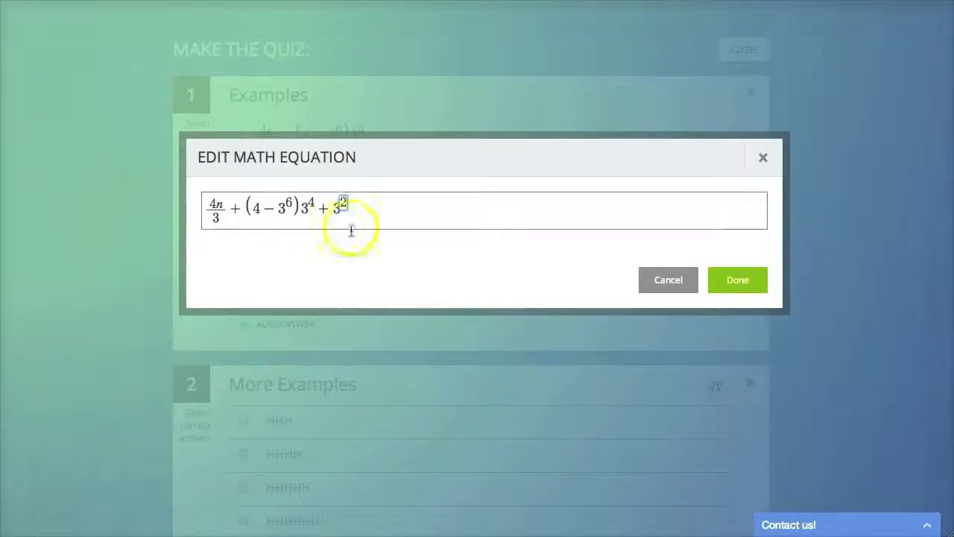
pyautogui.click(759, 278)
pyautogui.scroll(-5, 686, 262)
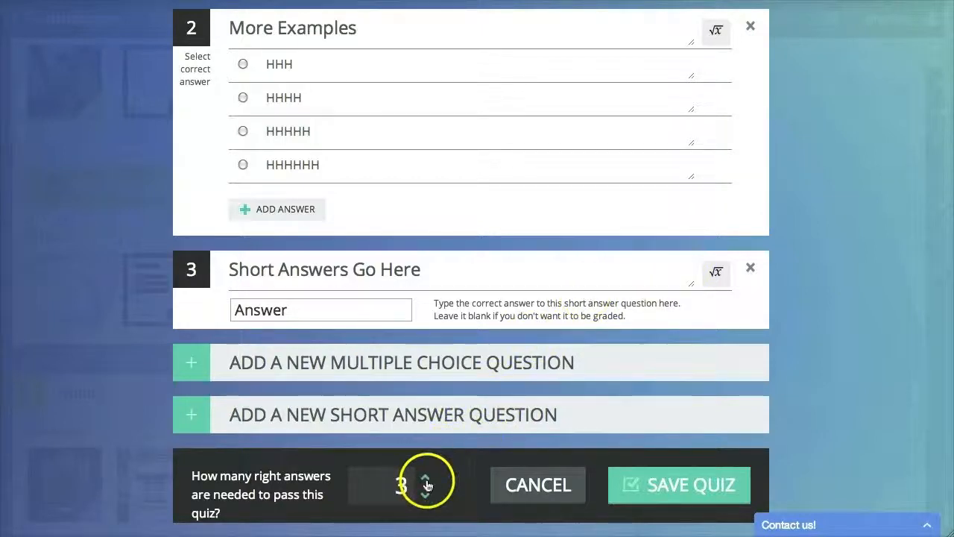
pyautogui.click(692, 479)
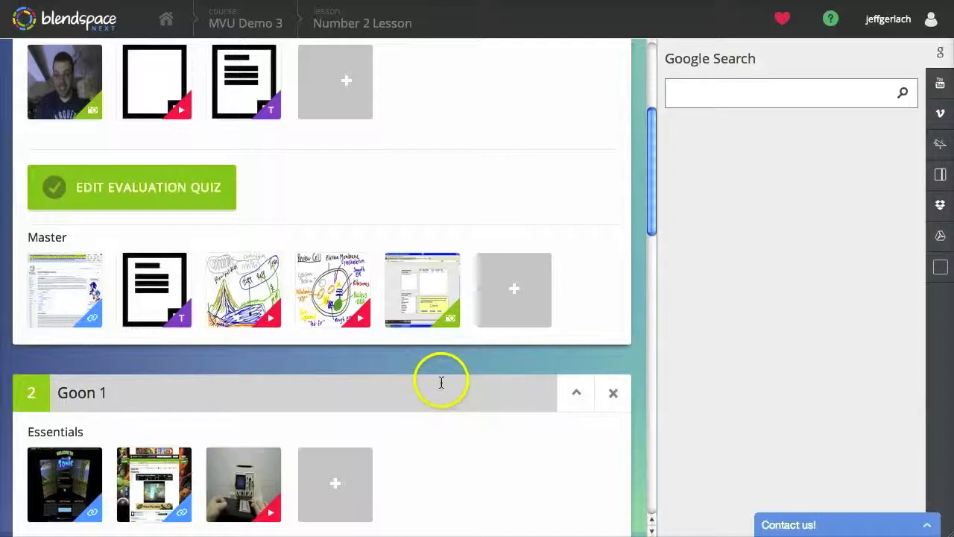
# - Search Google for Osmosis in the lesson's resource search
pyautogui.moveTo(97, 305)
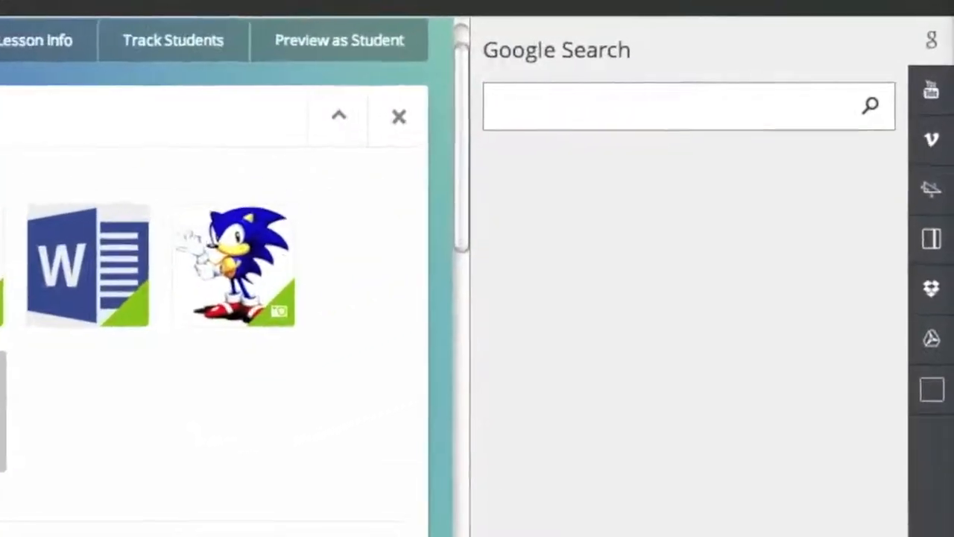
pyautogui.click(440, 126)
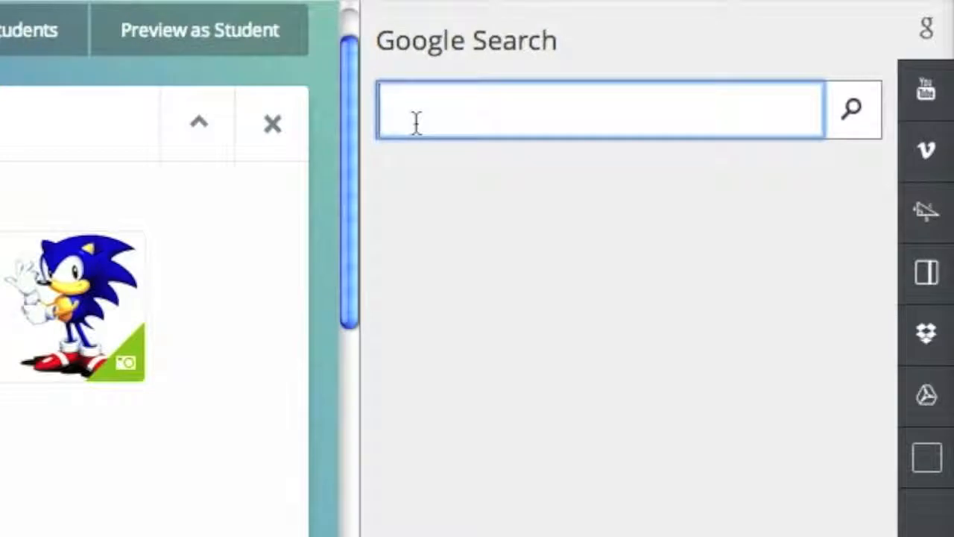
pyautogui.write('Os')
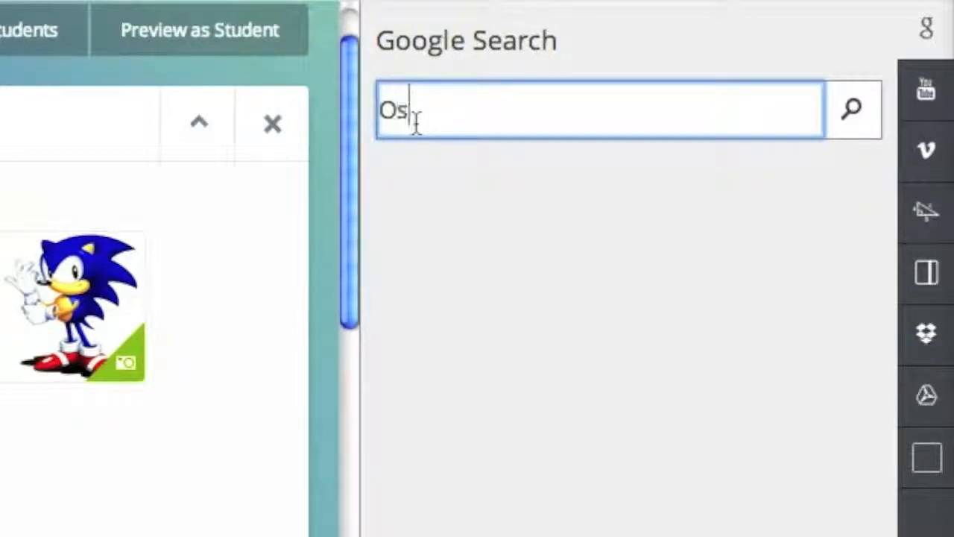
pyautogui.write('mosis')
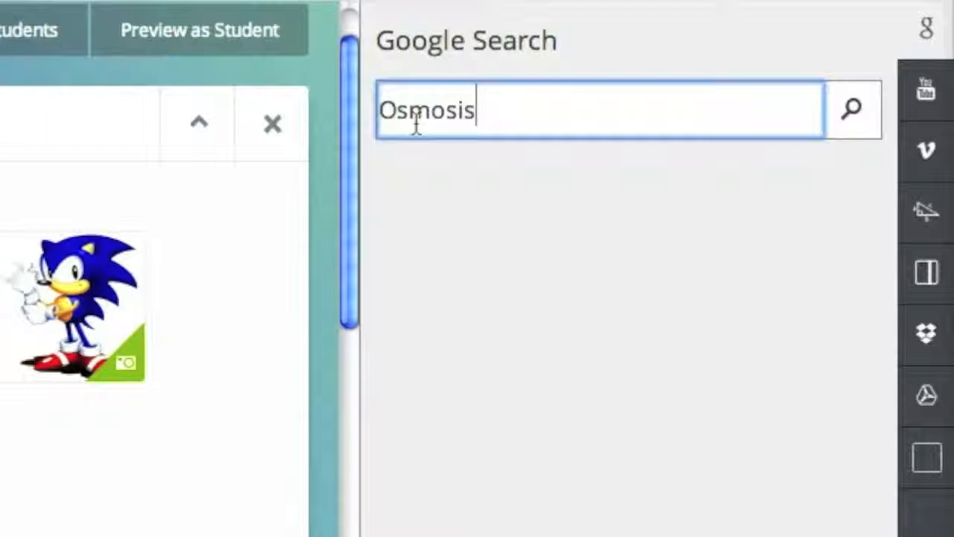
pyautogui.press('Return')
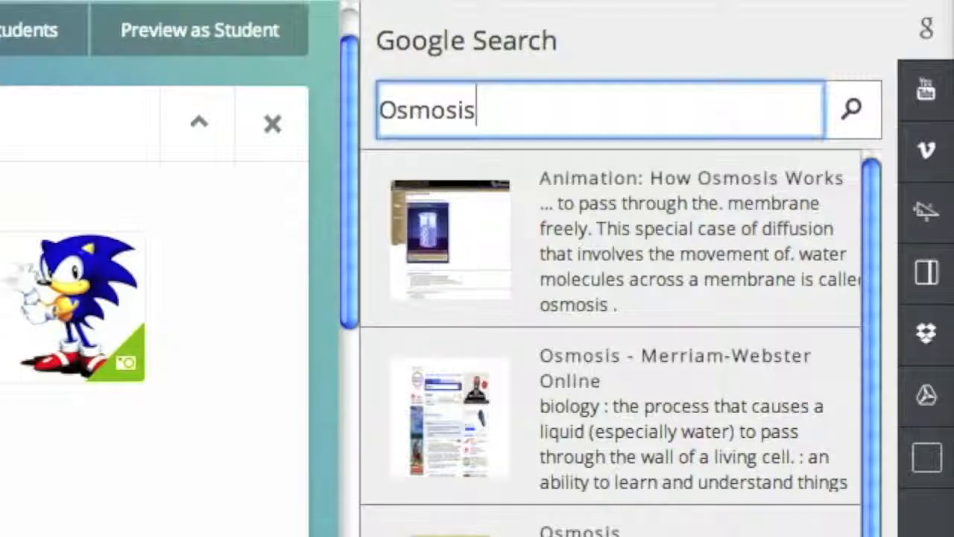
# - Compare the Osmosis results from YouTube, Vimeo, Educreations and Gooru, check the Dropbox and Google Drive sources, and return to the Educreations results
pyautogui.click(918, 104)
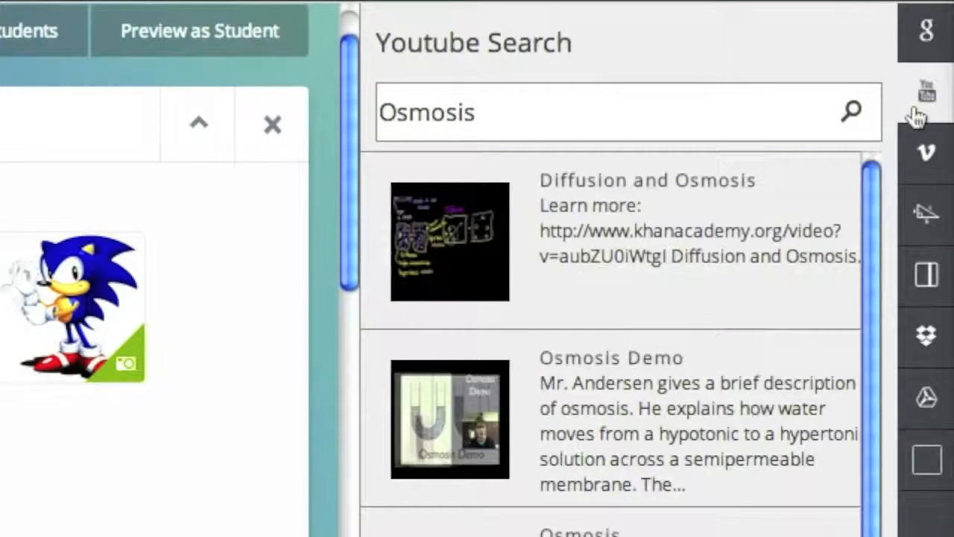
pyautogui.click(926, 154)
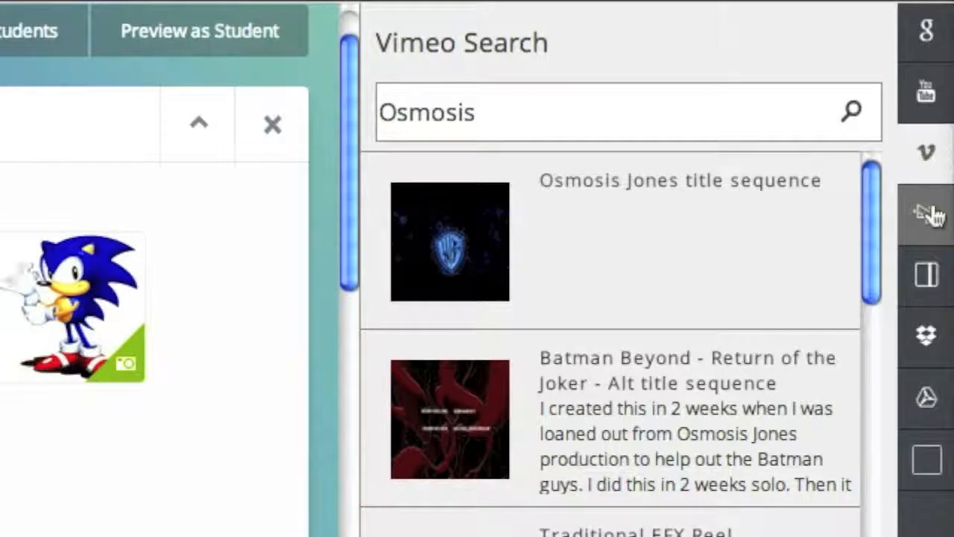
pyautogui.click(929, 214)
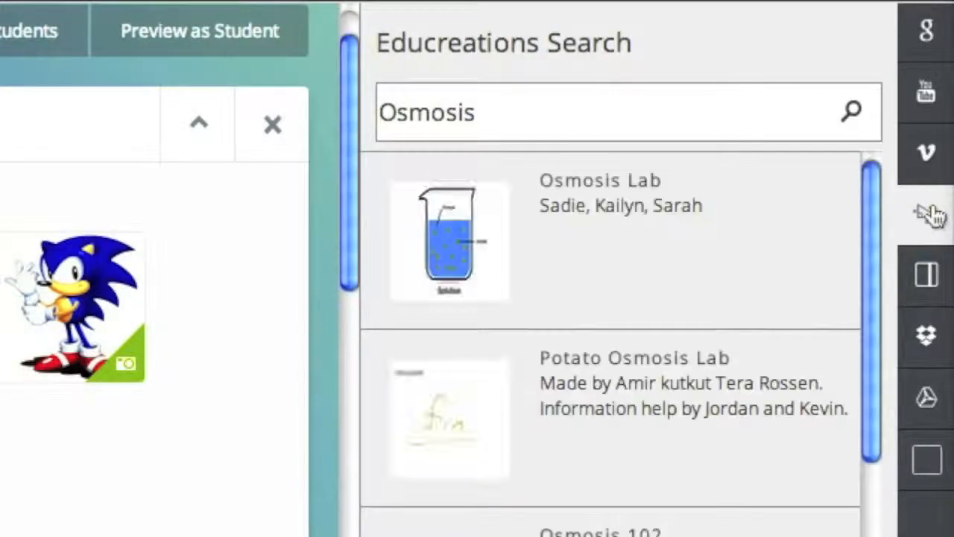
pyautogui.click(933, 275)
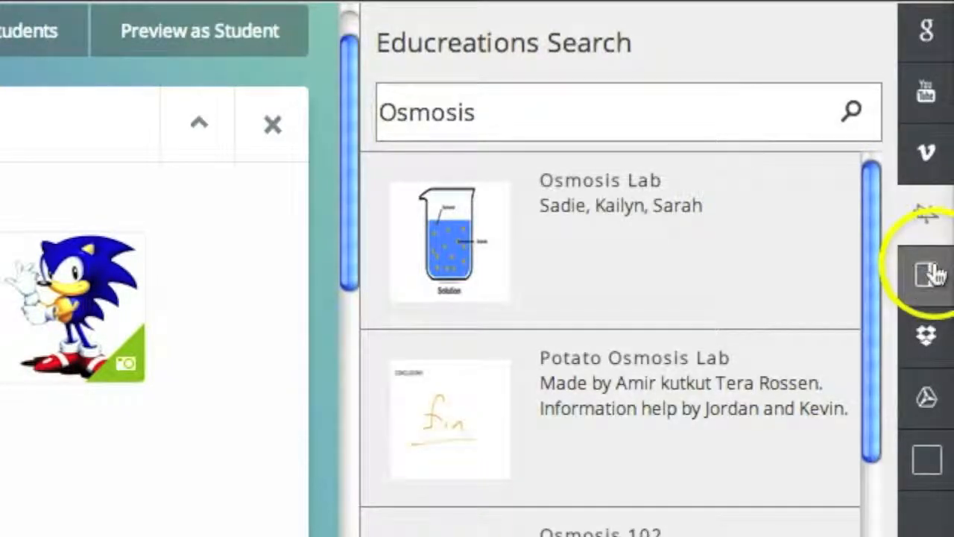
pyautogui.click(928, 335)
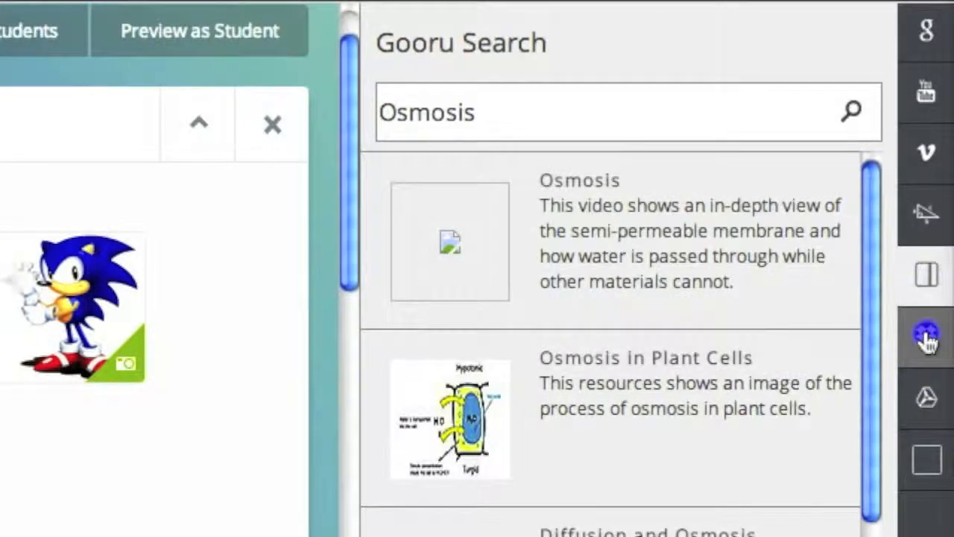
pyautogui.click(926, 397)
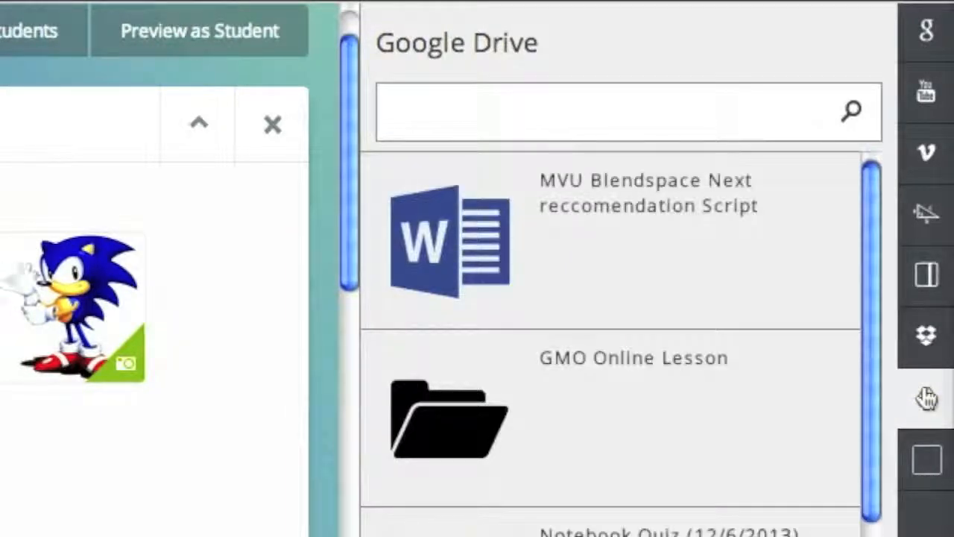
pyautogui.click(927, 211)
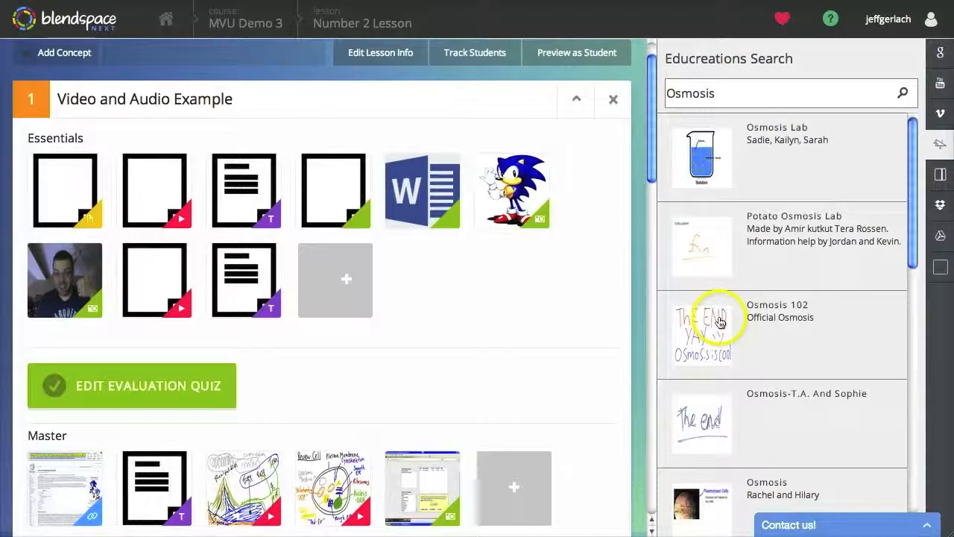
# - Preview an Osmosis result from Educreations and add the Osmosis 102 resource to the Essentials of the Video and Audio Example concept
pyautogui.click(719, 322)
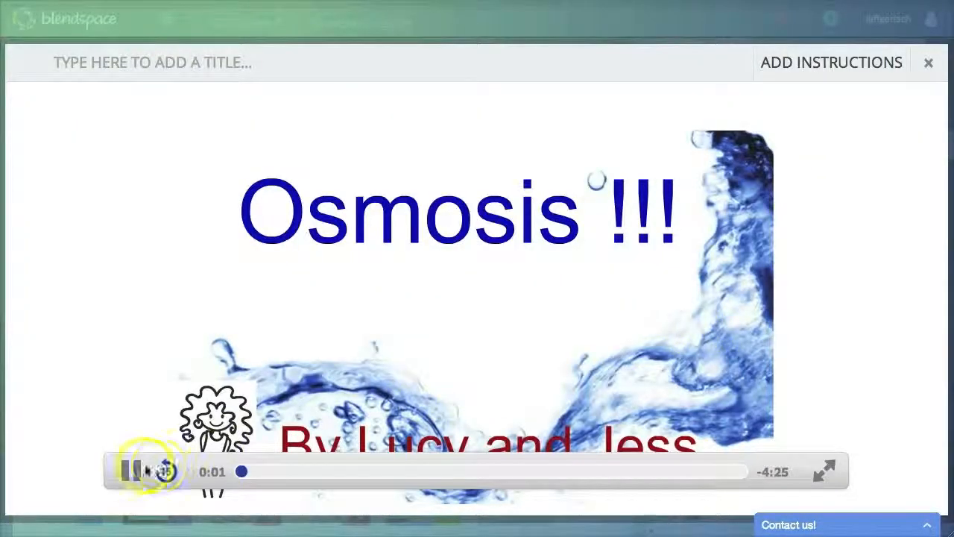
pyautogui.click(134, 471)
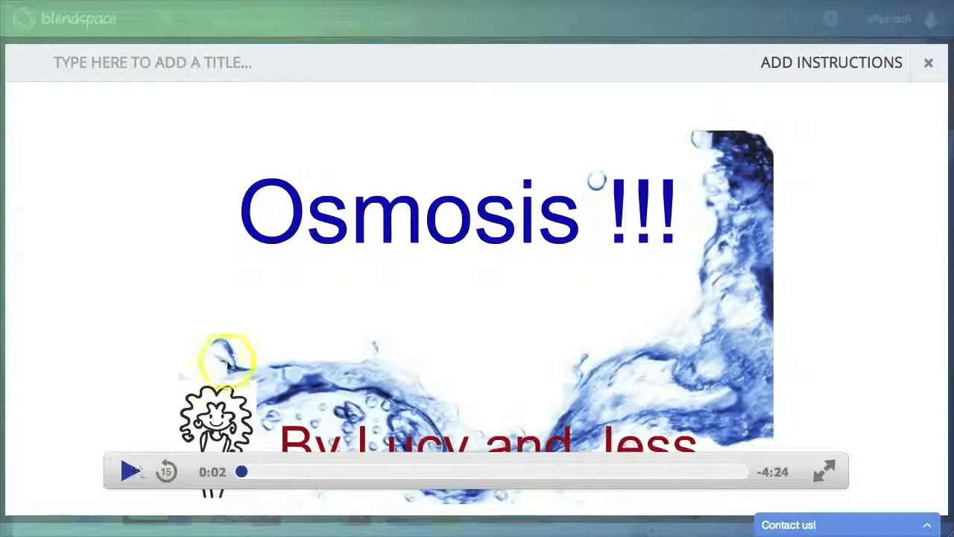
pyautogui.click(928, 63)
pyautogui.moveTo(740, 306); pyautogui.dragTo(319, 281)
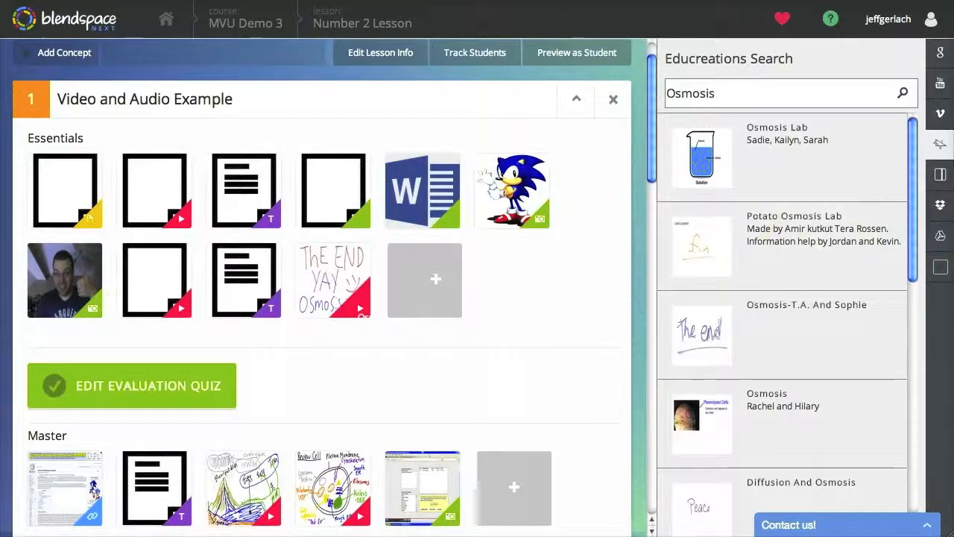
# - Search the Common Core standards for 2nd Grade Math and pick a standard from the results
pyautogui.click(941, 267)
pyautogui.click(719, 94)
pyautogui.click(737, 153)
pyautogui.click(835, 94)
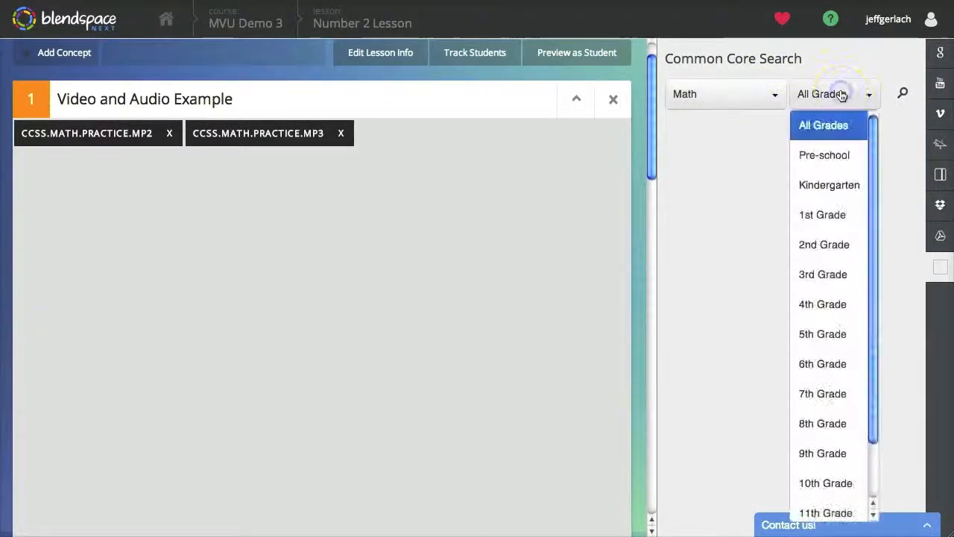
pyautogui.click(830, 241)
pyautogui.click(900, 94)
pyautogui.click(703, 363)
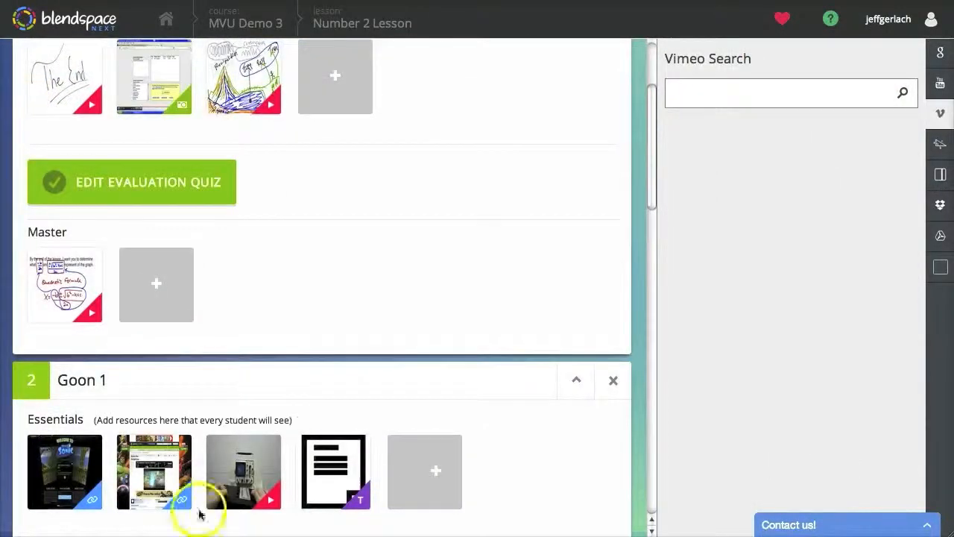
# - Search Educreations for Nouns and add the 3rd Declension Nouns resource to the Essentials of Goon 2
pyautogui.scroll(3, 392, 310)
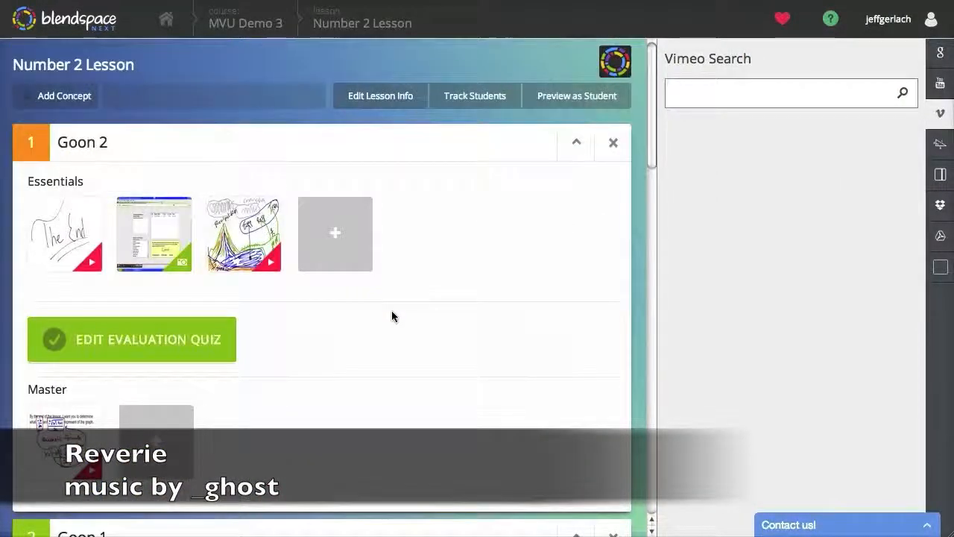
pyautogui.click(690, 100)
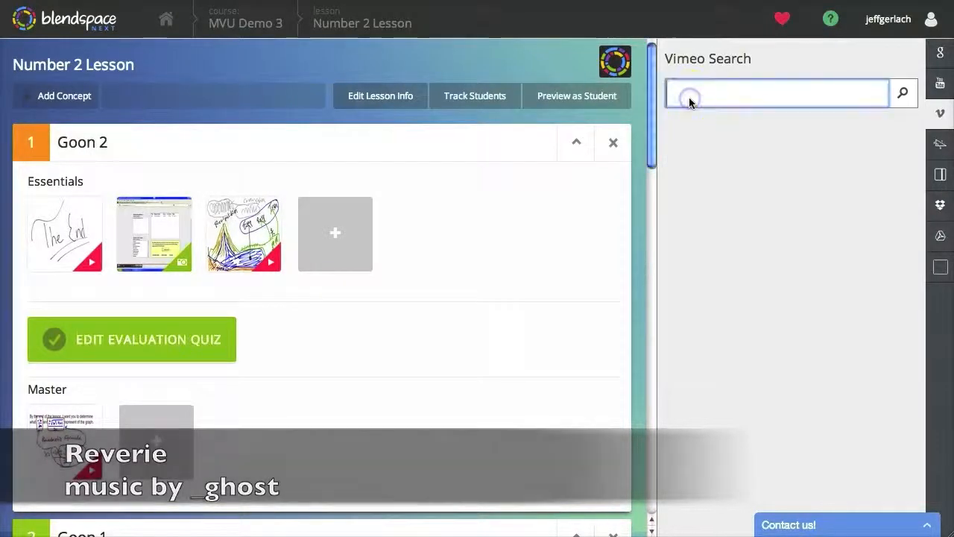
pyautogui.write('Nouns')
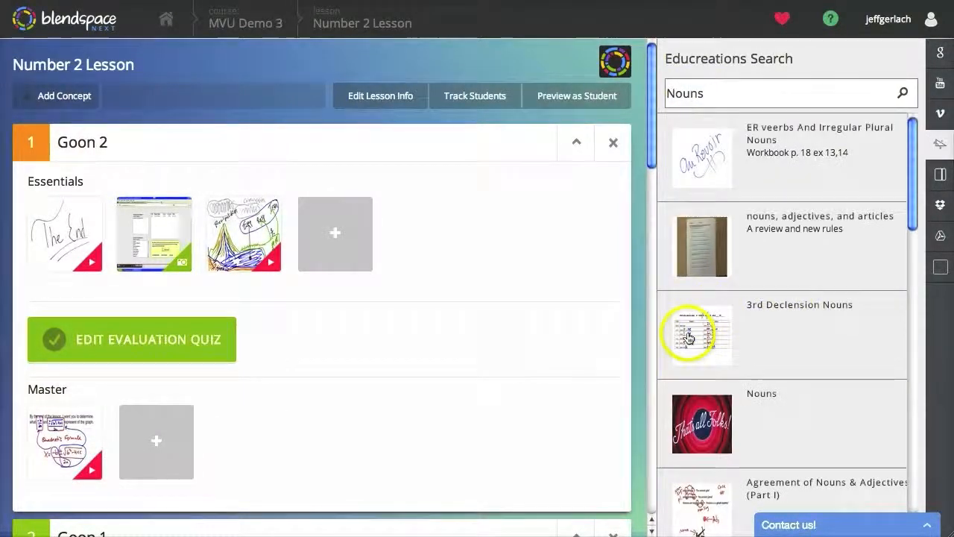
pyautogui.click(689, 338)
pyautogui.moveTo(689, 337); pyautogui.dragTo(322, 248)
# - Add the Educreations resource titled Nouns to the Essentials of Goon 1
pyautogui.scroll(-3, 323, 249)
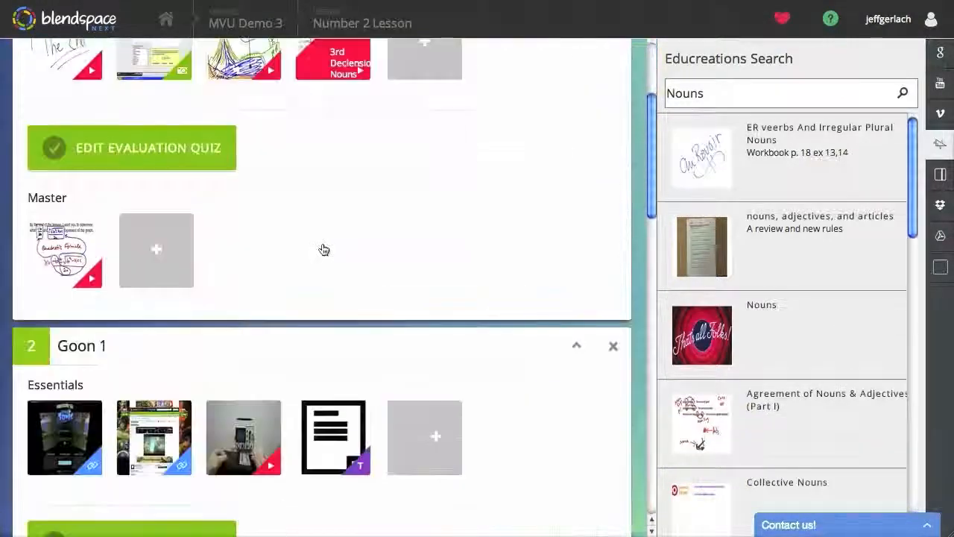
pyautogui.scroll(-3, 324, 248)
pyautogui.moveTo(686, 336); pyautogui.dragTo(395, 248)
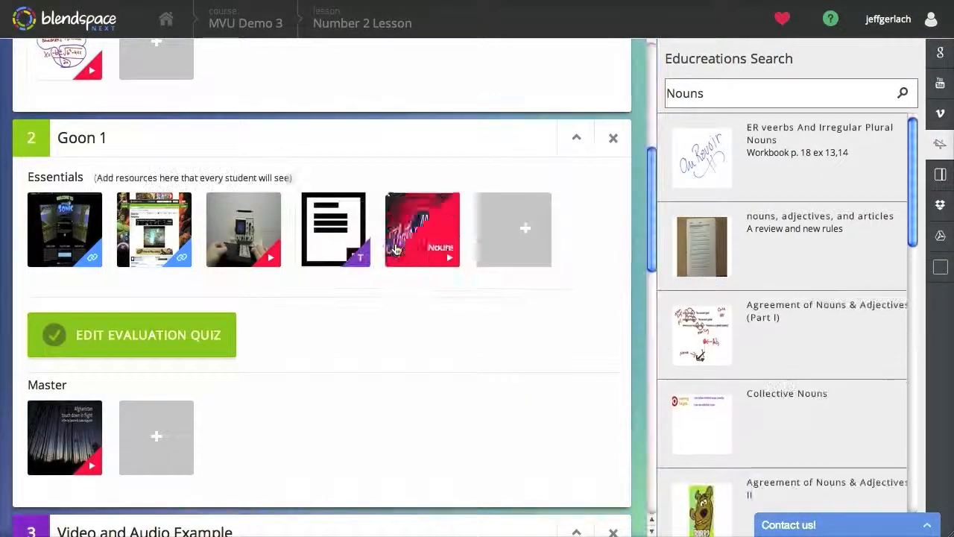
# - Collapse the lesson's concepts and reorder them so that Goon 1 comes before Goon 2
pyautogui.click(575, 138)
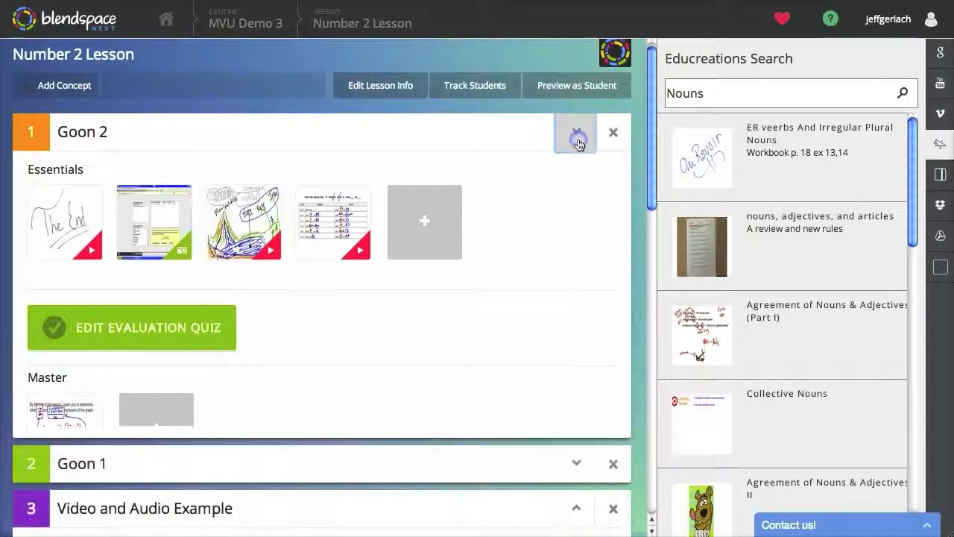
pyautogui.click(578, 143)
pyautogui.click(577, 221)
pyautogui.moveTo(15, 236); pyautogui.dragTo(25, 129)
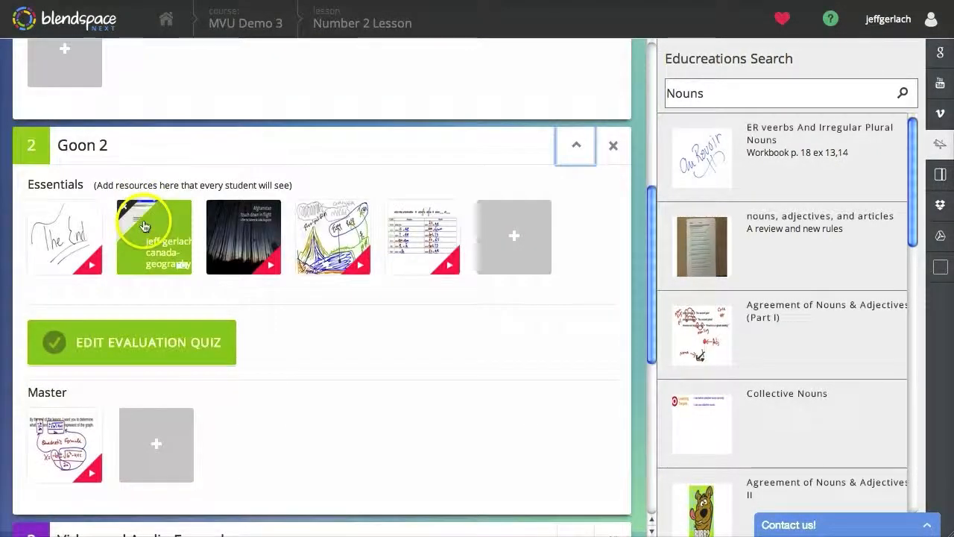
# - Move the Canada geography image from the Essentials of Goon 2 to its Master resources and back to Essentials
pyautogui.click(112, 336)
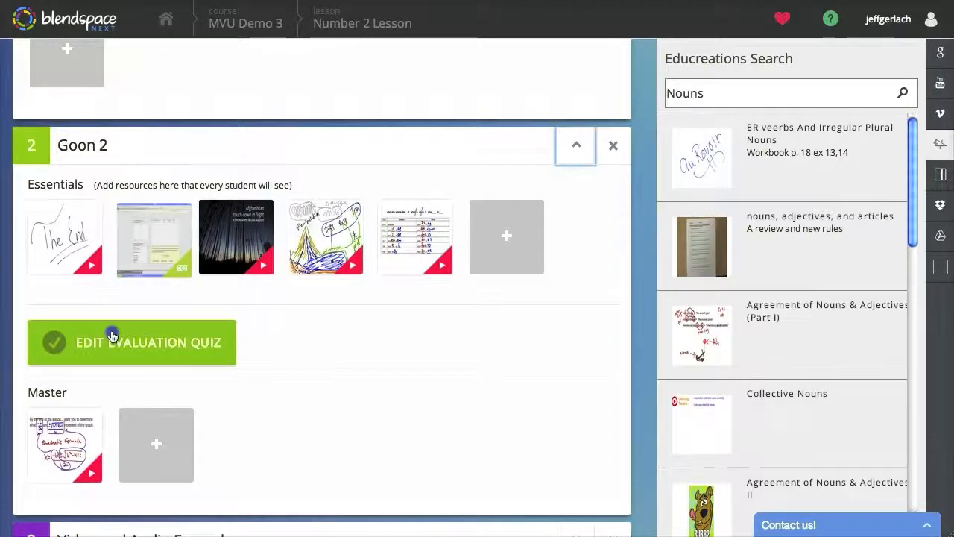
pyautogui.moveTo(112, 336); pyautogui.dragTo(124, 445)
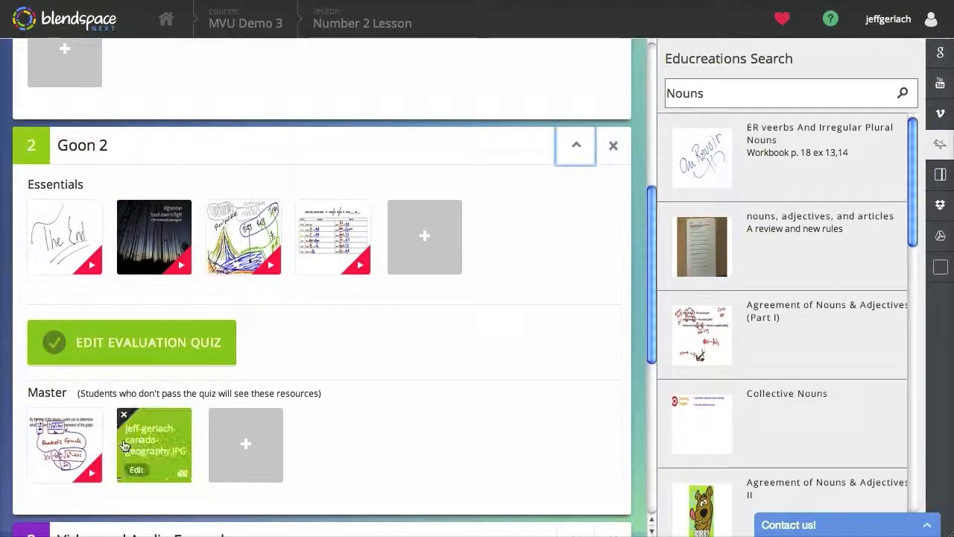
pyautogui.moveTo(168, 377); pyautogui.dragTo(152, 195)
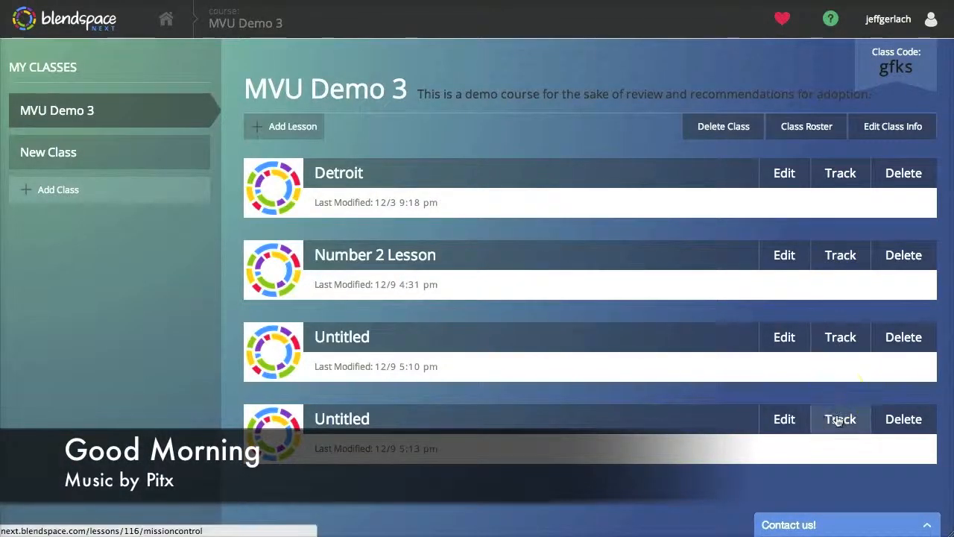
# - Open the Detroit lesson's student tracking and view the lesson progress of the student in the third concept
pyautogui.click(530, 179)
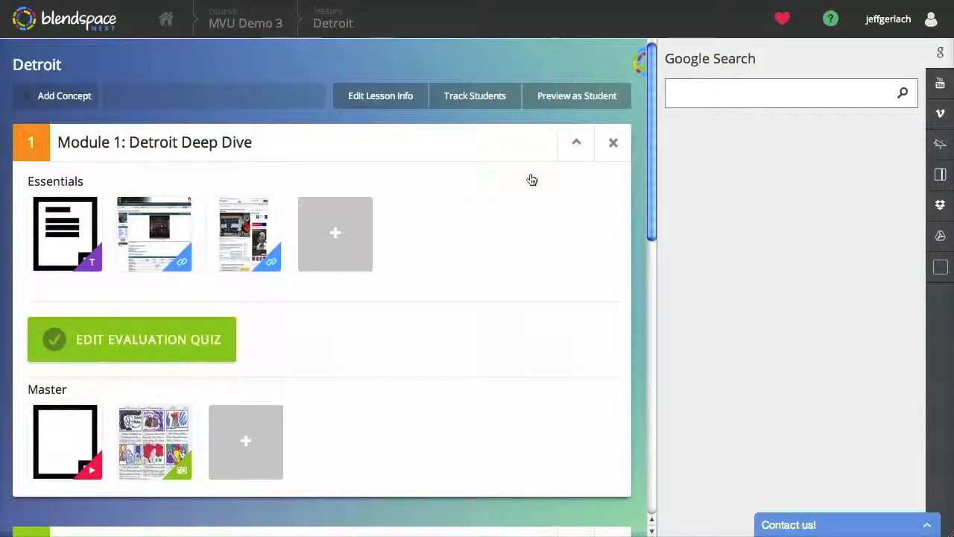
pyautogui.click(483, 102)
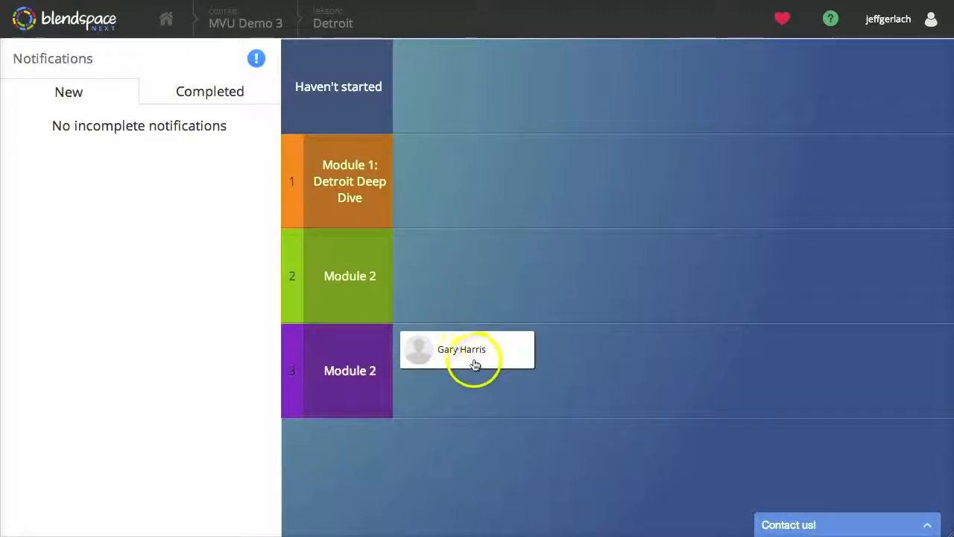
pyautogui.moveTo(462, 360)
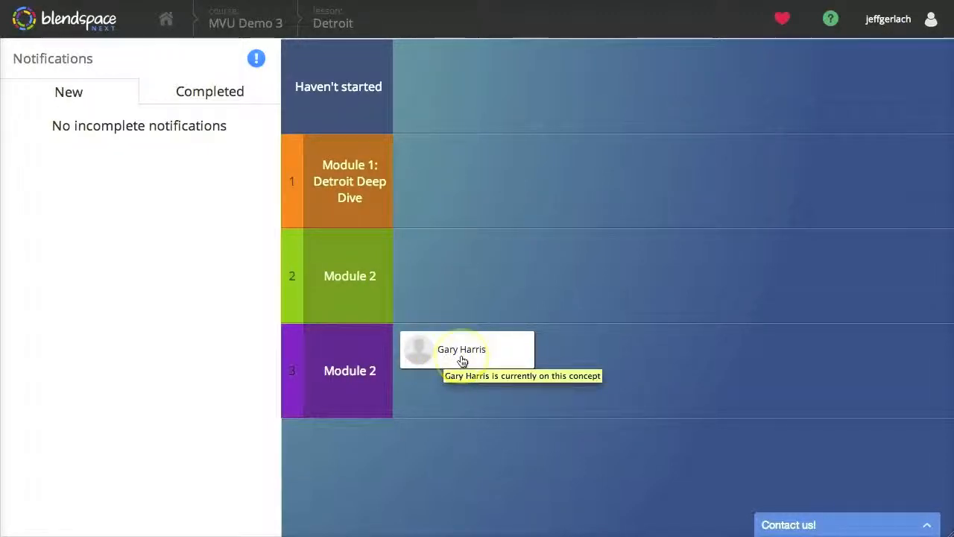
pyautogui.click(462, 361)
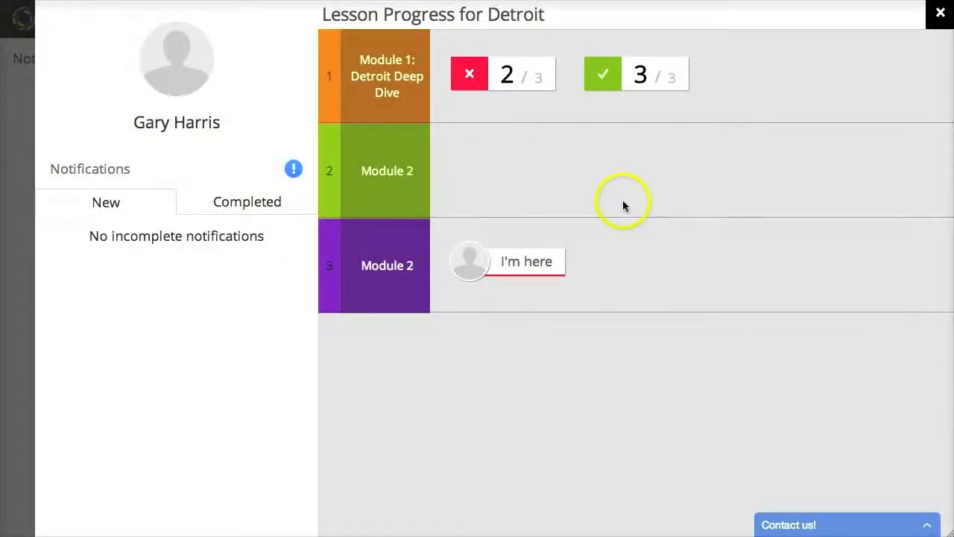
# - Review the student's answers in the failed and the passed attempts at the Module 1: Detroit Deep Dive quiz
pyautogui.click(521, 84)
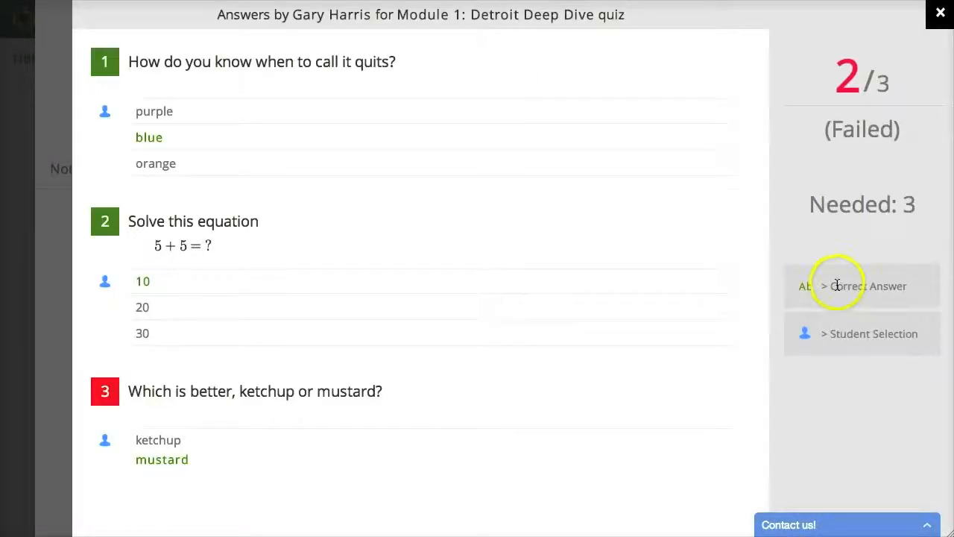
pyautogui.click(939, 14)
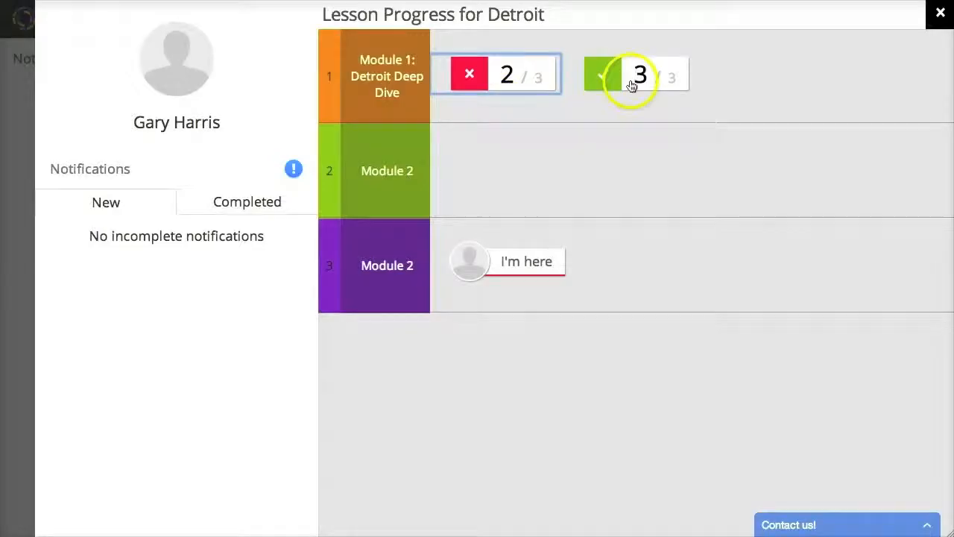
pyautogui.click(630, 85)
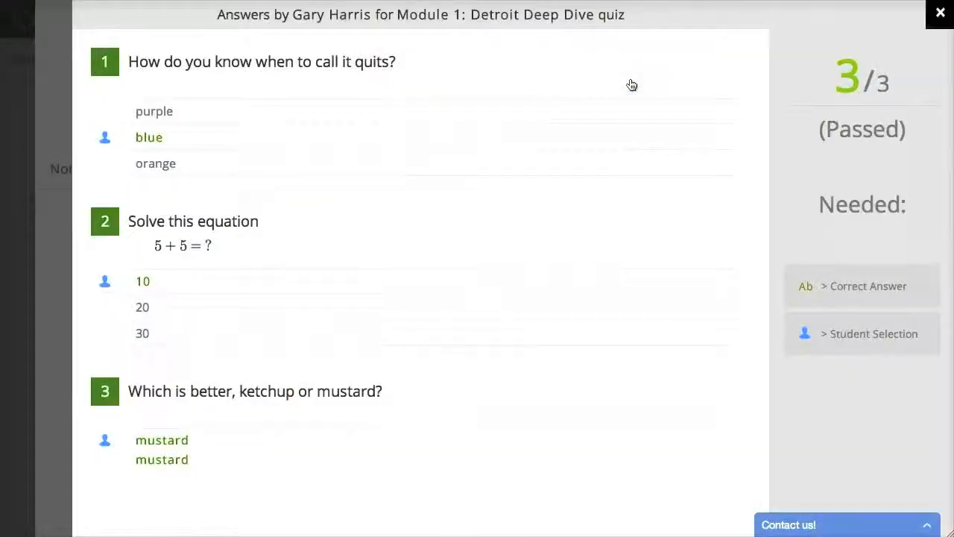
pyautogui.click(929, 23)
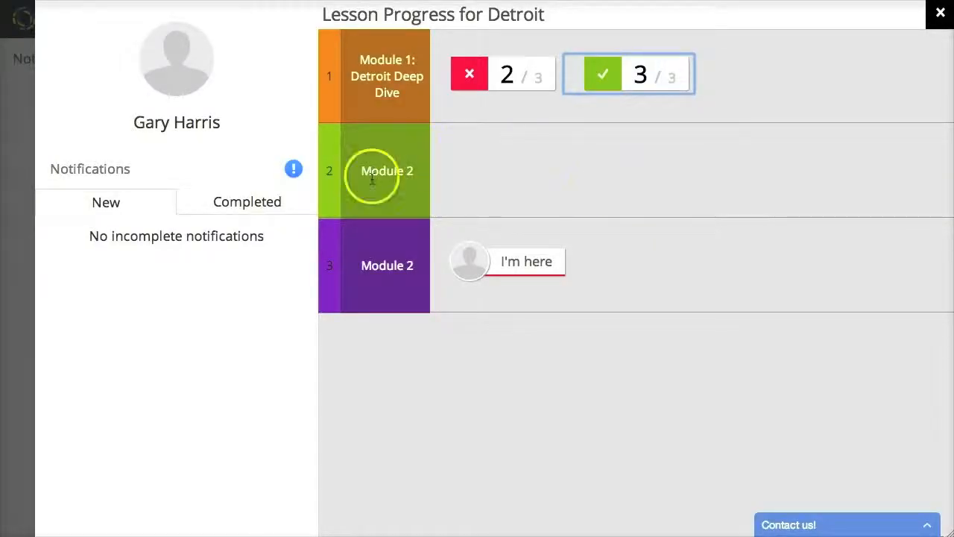
# - Check the student's completed and new notifications and close the lesson progress view
pyautogui.click(274, 201)
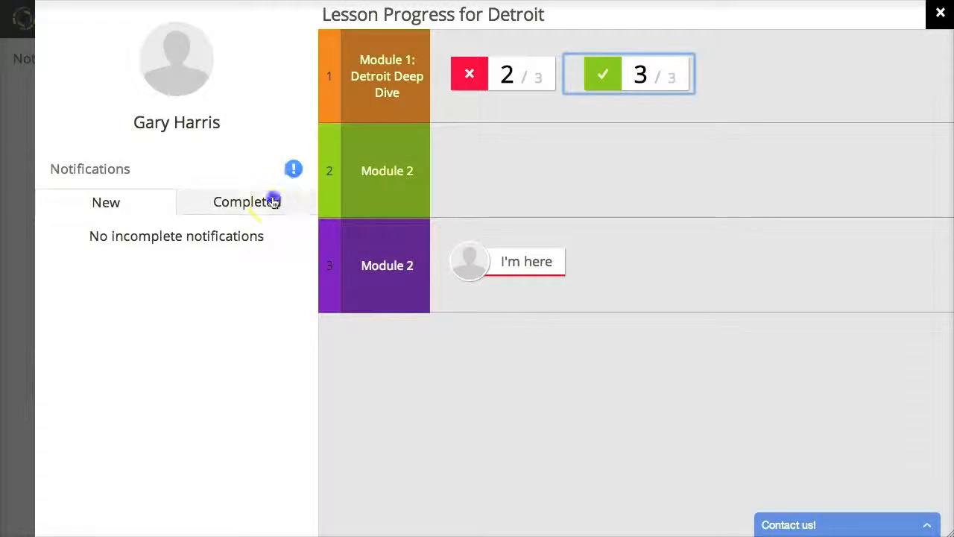
pyautogui.click(160, 203)
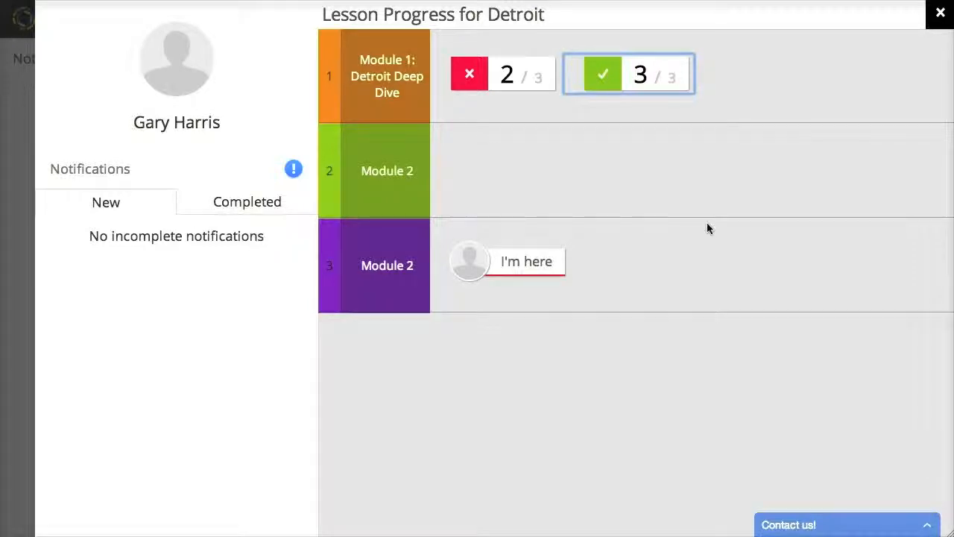
pyautogui.click(940, 14)
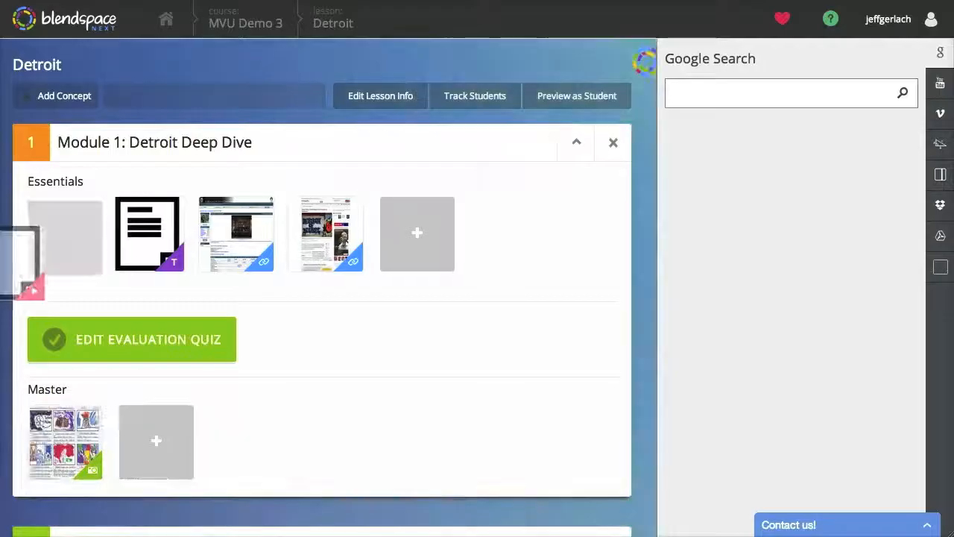
# - Rearrange the Module 1: Detroit Deep Dive resources, moving the video and picture to Essentials and the Detroit: City on the Move (1965) link to Master
pyautogui.moveTo(1, 237); pyautogui.dragTo(66, 231)
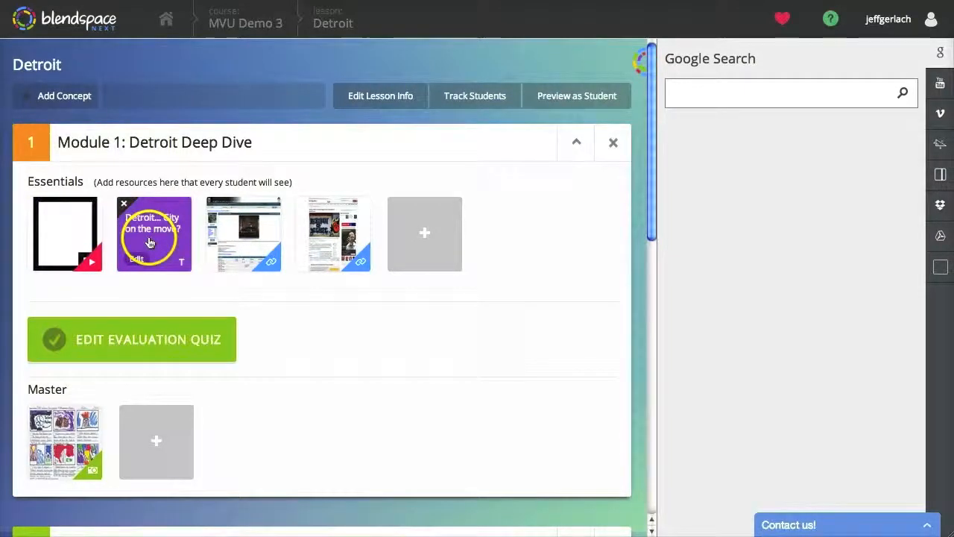
pyautogui.moveTo(75, 441); pyautogui.dragTo(246, 223)
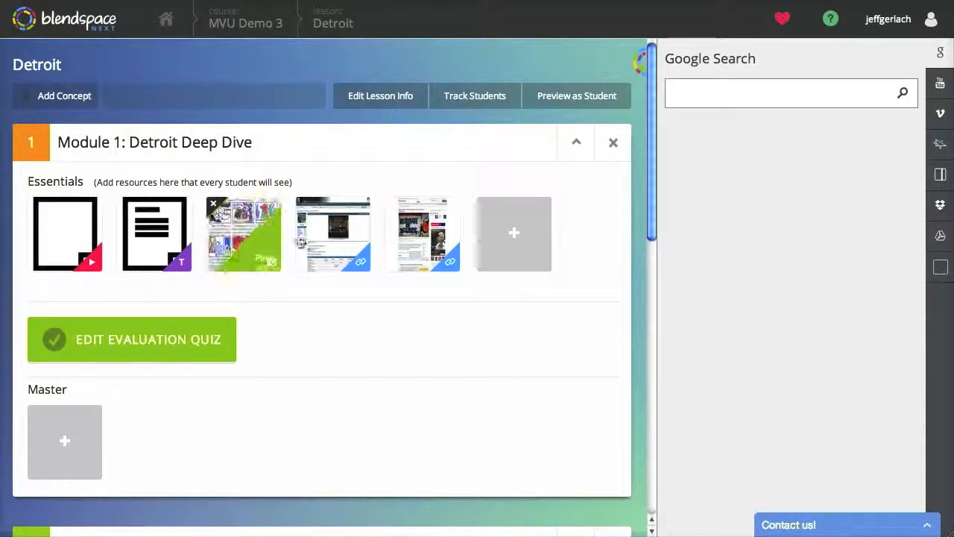
pyautogui.moveTo(301, 242); pyautogui.dragTo(47, 454)
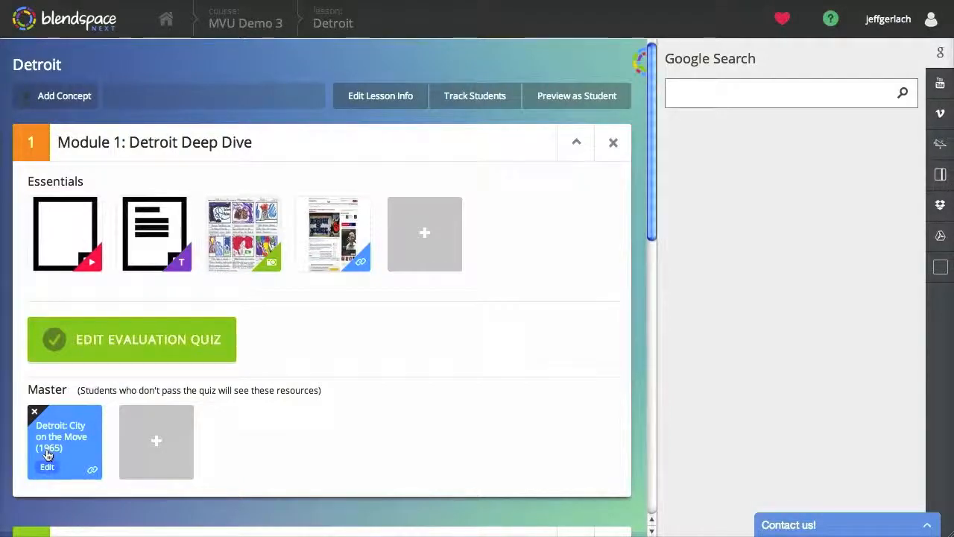
# - Return to the Detroit lesson's student tracking and review the student's lesson progress across the modules
pyautogui.click(465, 99)
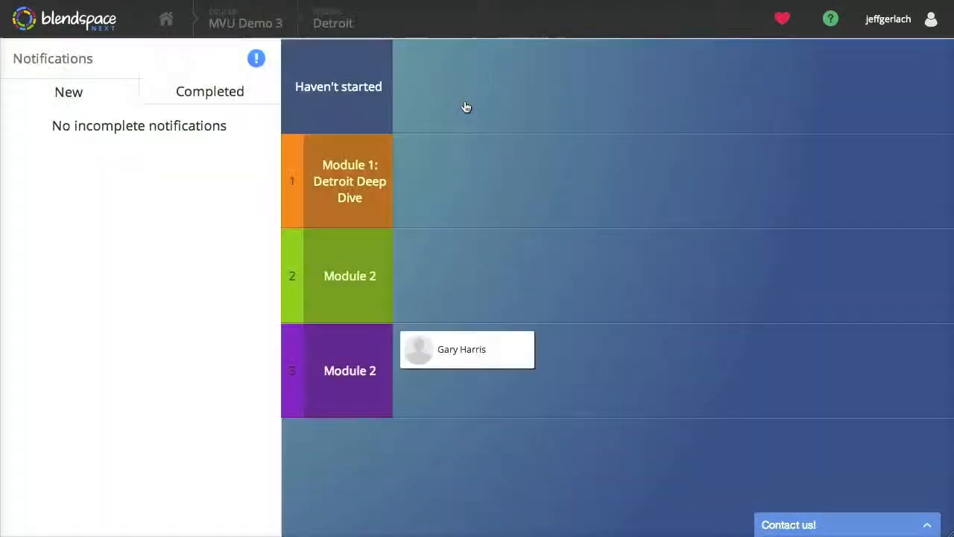
pyautogui.click(470, 359)
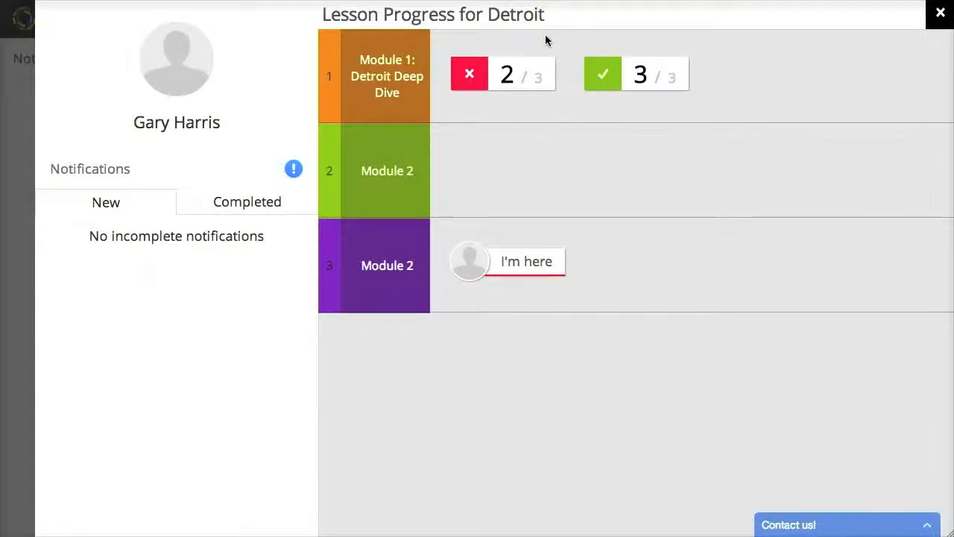
pyautogui.click(941, 17)
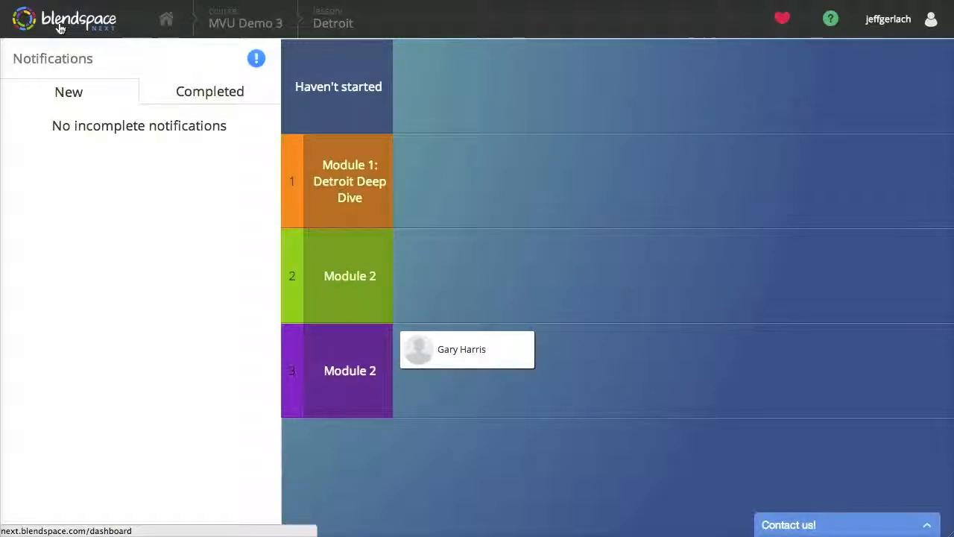
# - View the support contact form and collapse it again
pyautogui.click(931, 525)
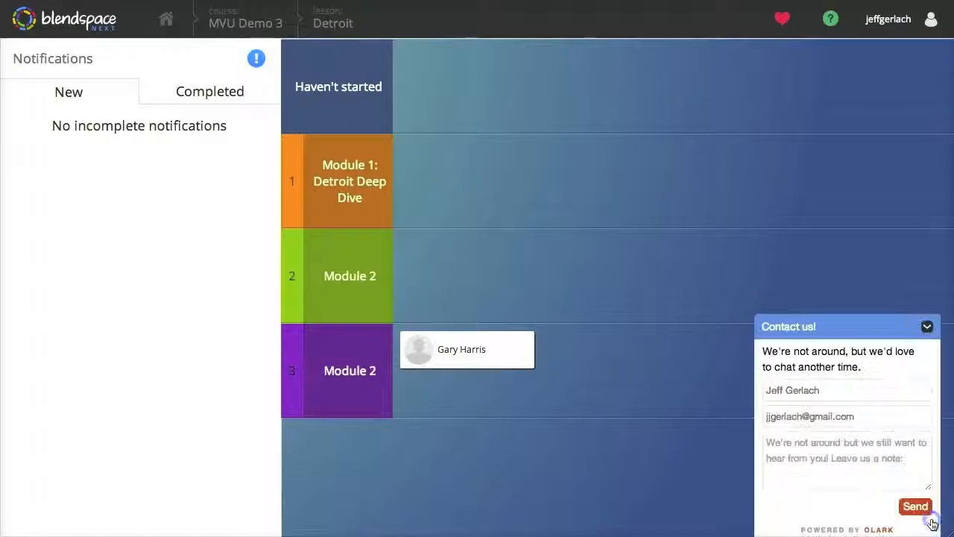
pyautogui.click(927, 326)
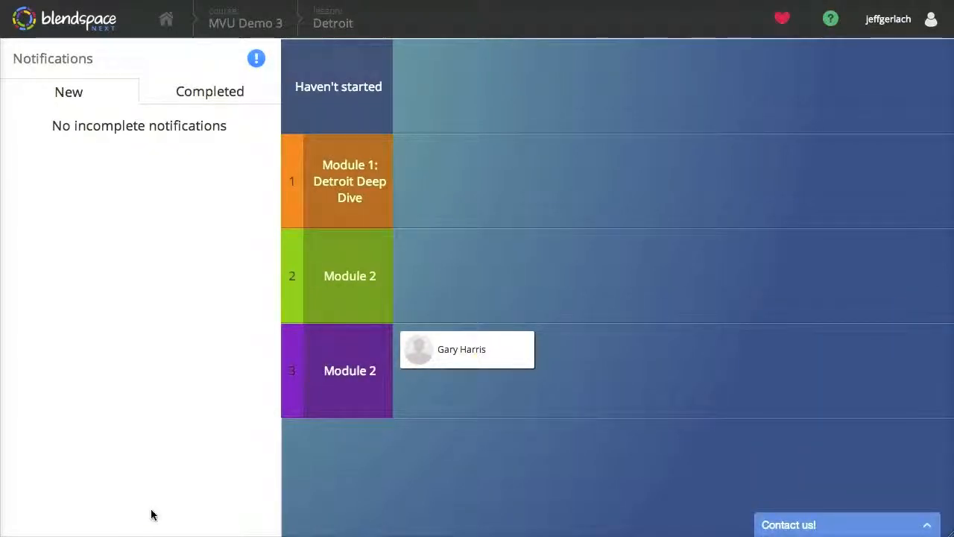